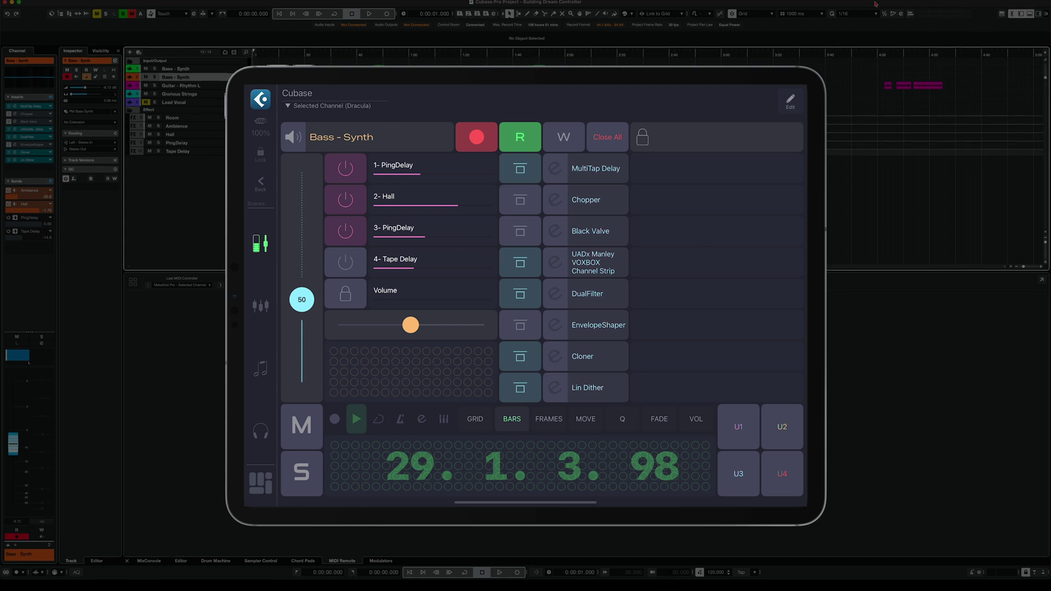
Restart playback, record a short pass, stop, then nudge the song position back two bars.
key(space)
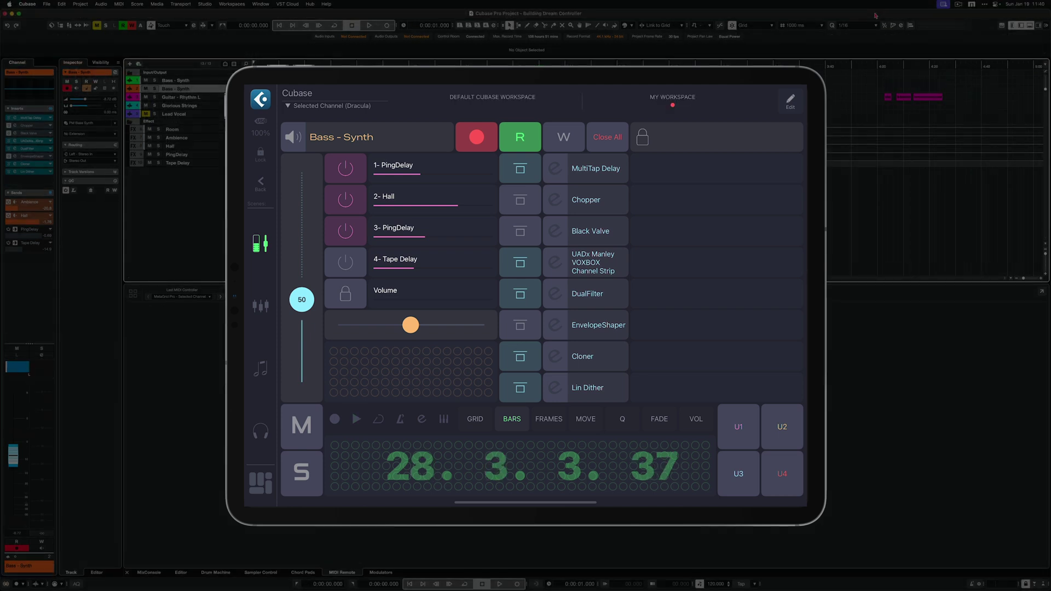
key(space)
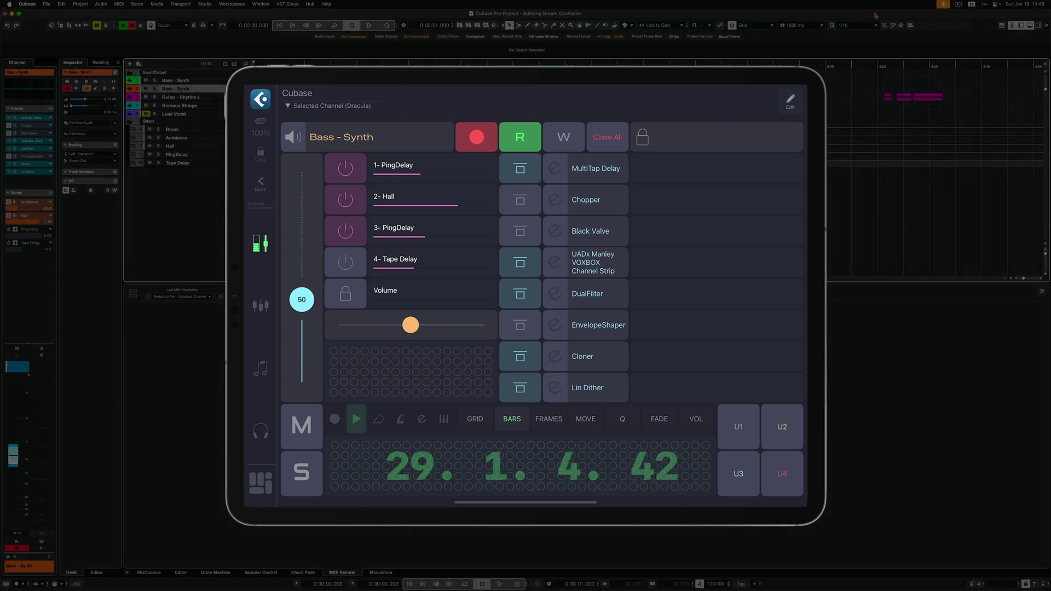
key(KP_Multiply)
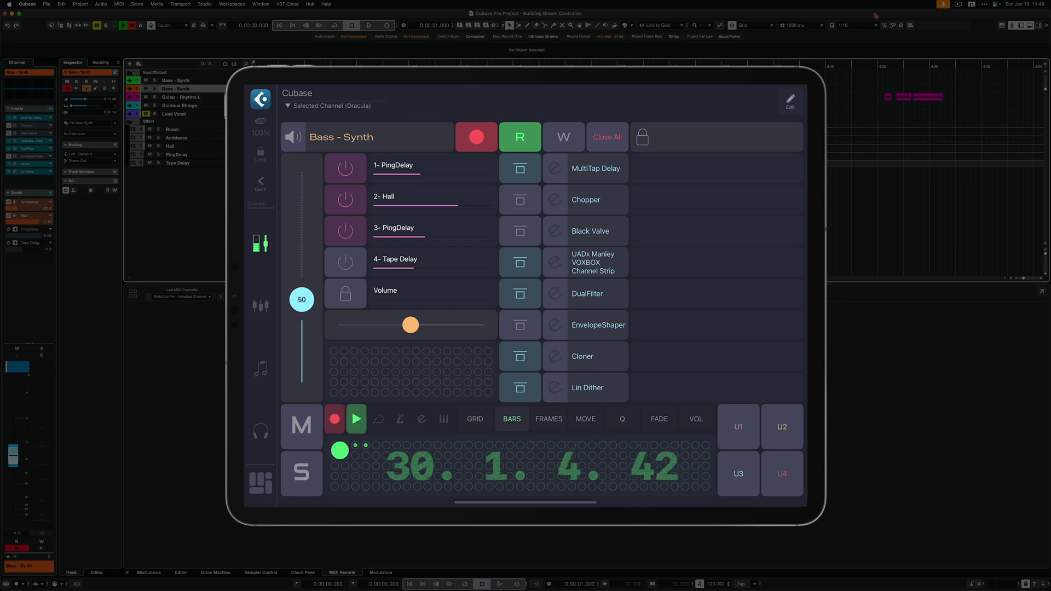
key(space)
key(Left)
key(Left)
key(Left)
key(Left)
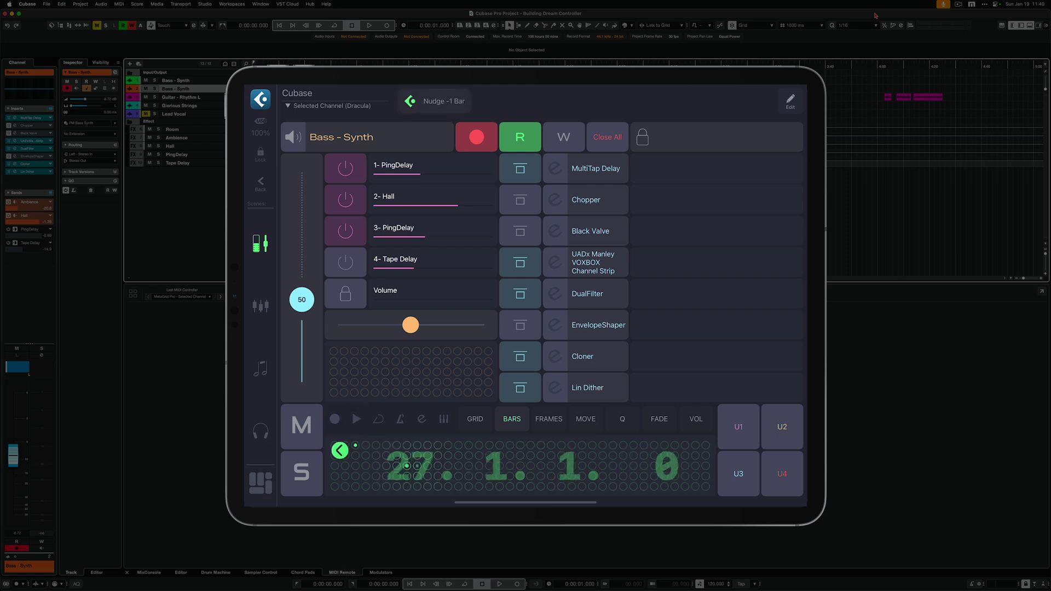
key(Left)
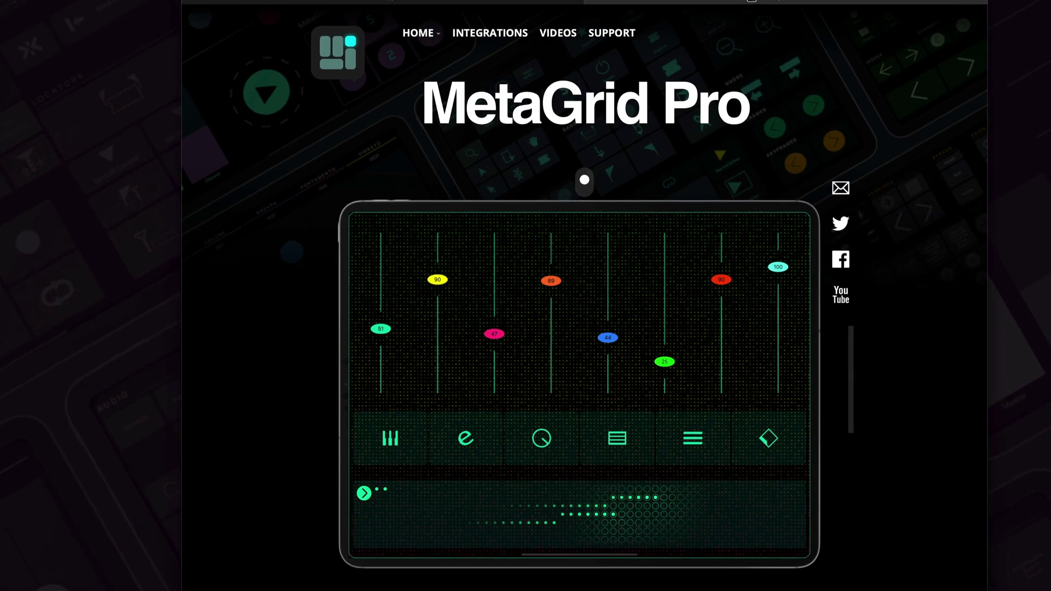
Go to Support > Resources & Downloads on the MetaGrid site and scroll to App-Specific Resources.
click(610, 38)
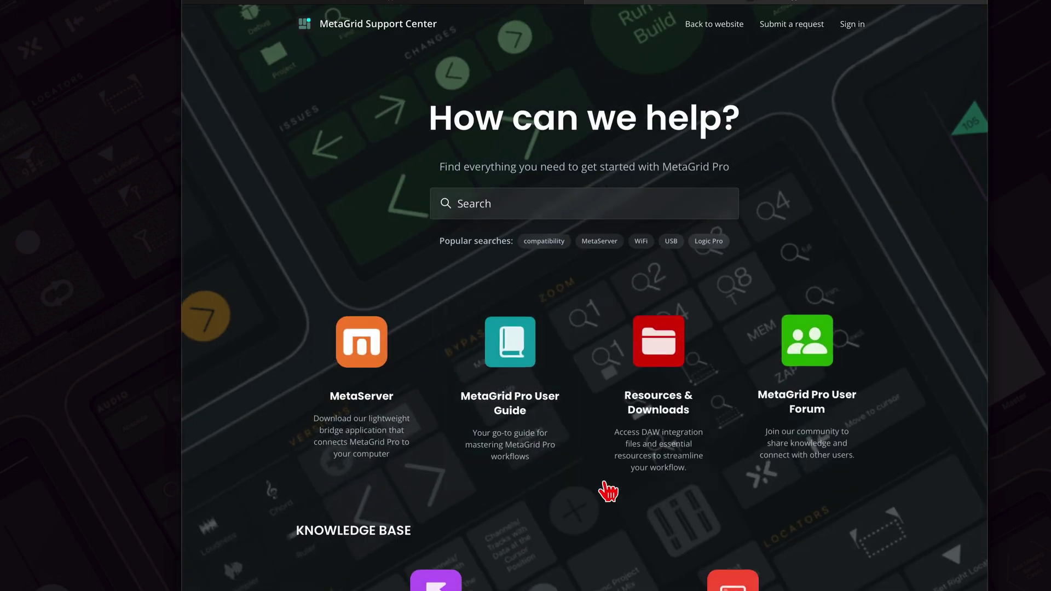
click(660, 375)
scroll(535, 449, down, 5)
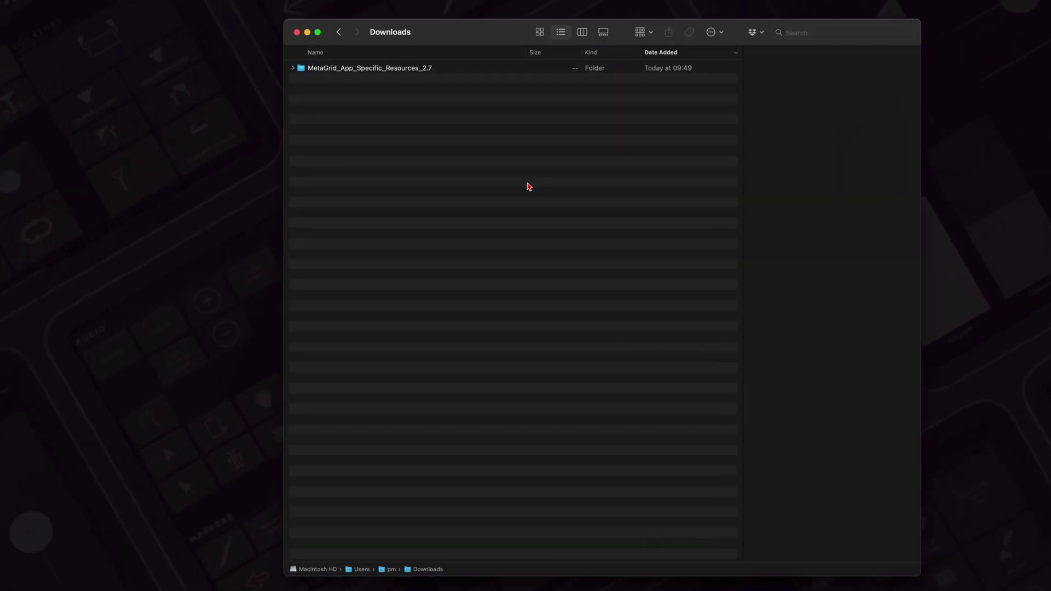
Open MetaGrid_App_Specific_Resources_2.7 > Cubase and peek into its Controllers and Macros folders.
click(412, 70)
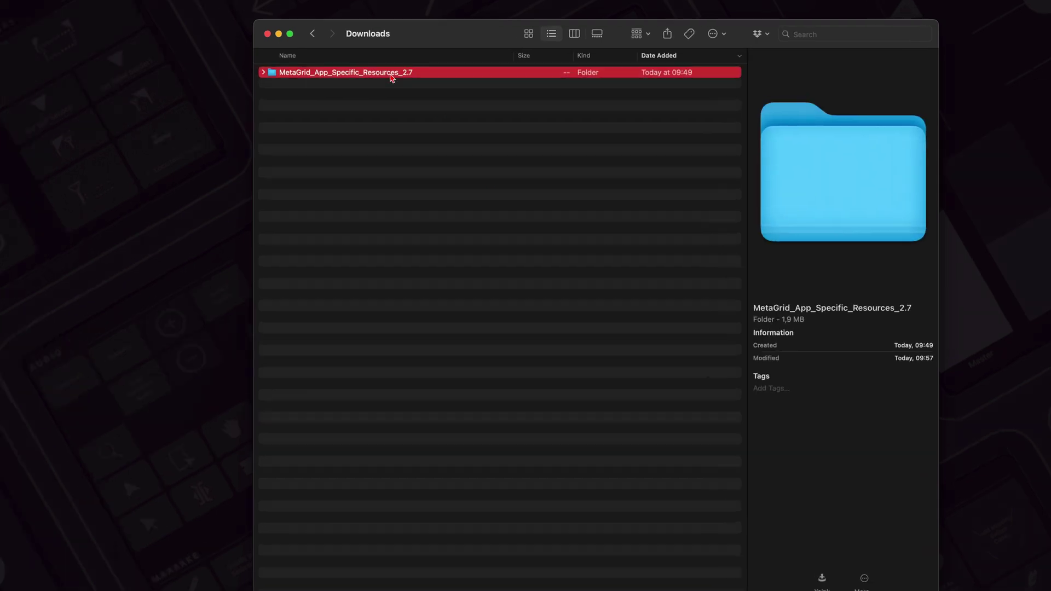
double_click(391, 74)
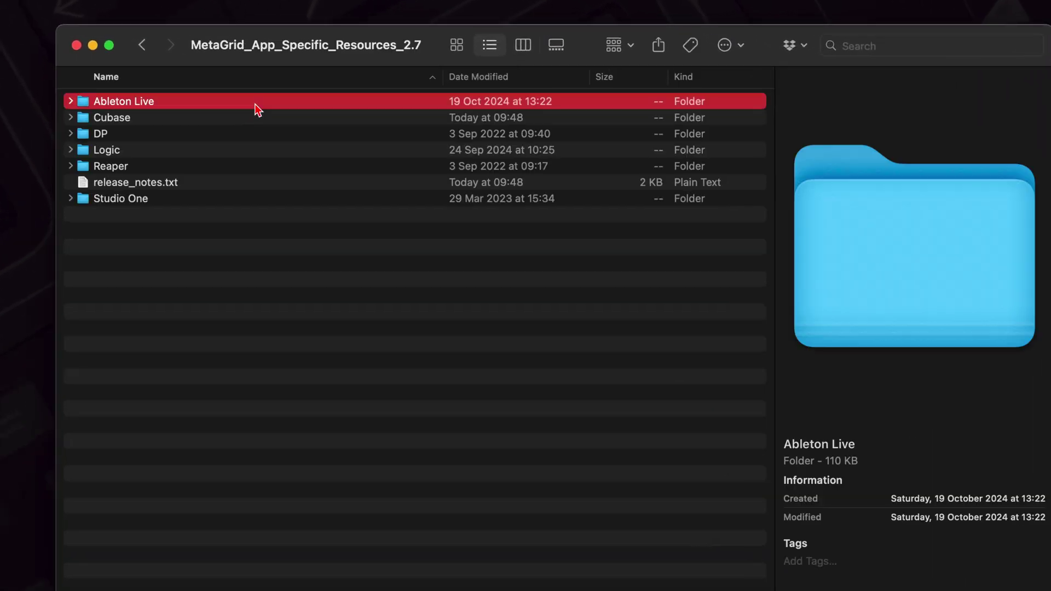
key(Down)
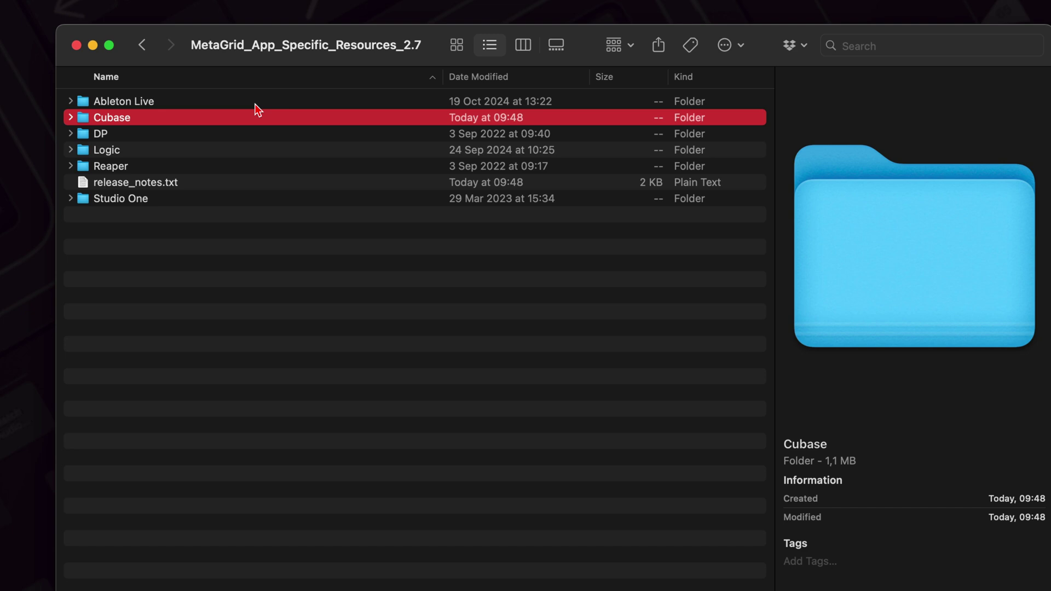
key(super+Down)
key(Down)
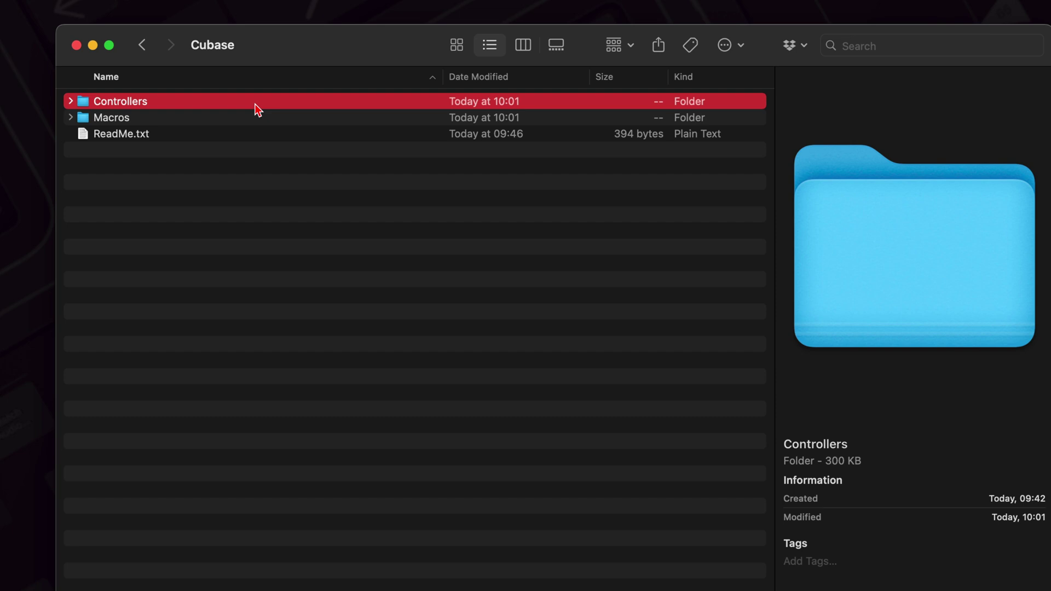
key(super+Down)
key(super+Up)
key(Down)
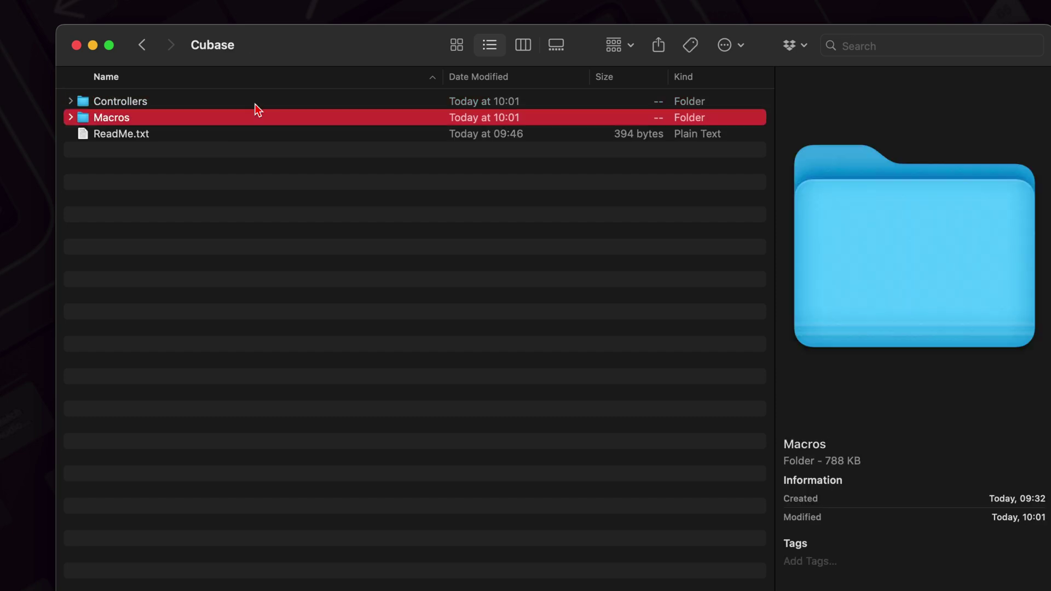
key(super+Down)
key(super+Up)
Browse Controllers > MIDI Remote > MetaGrid Pro, viewing its Commands and Selected Channel folders.
key(Up)
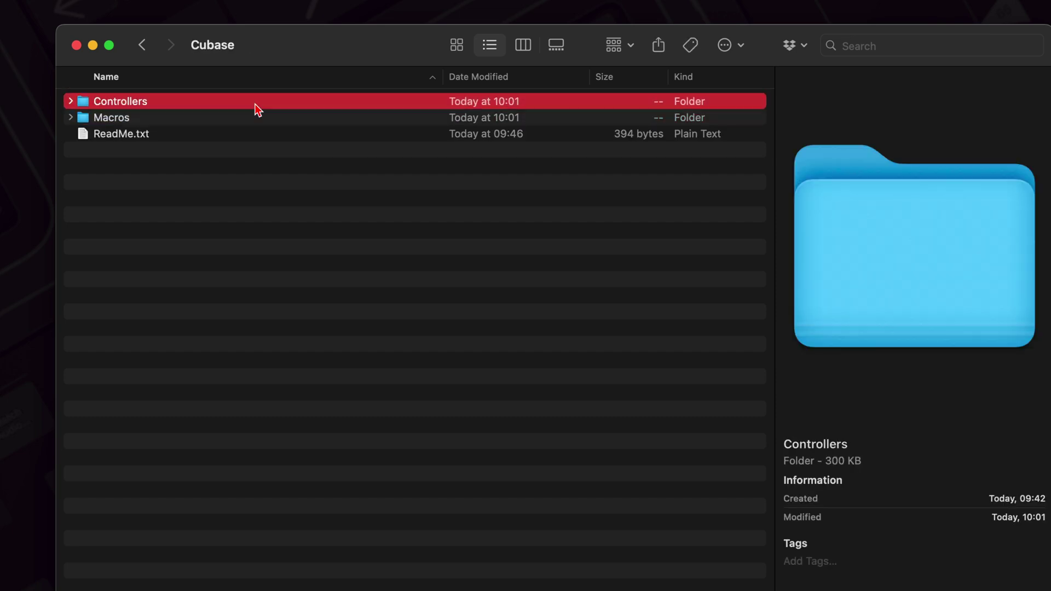
key(super+Down)
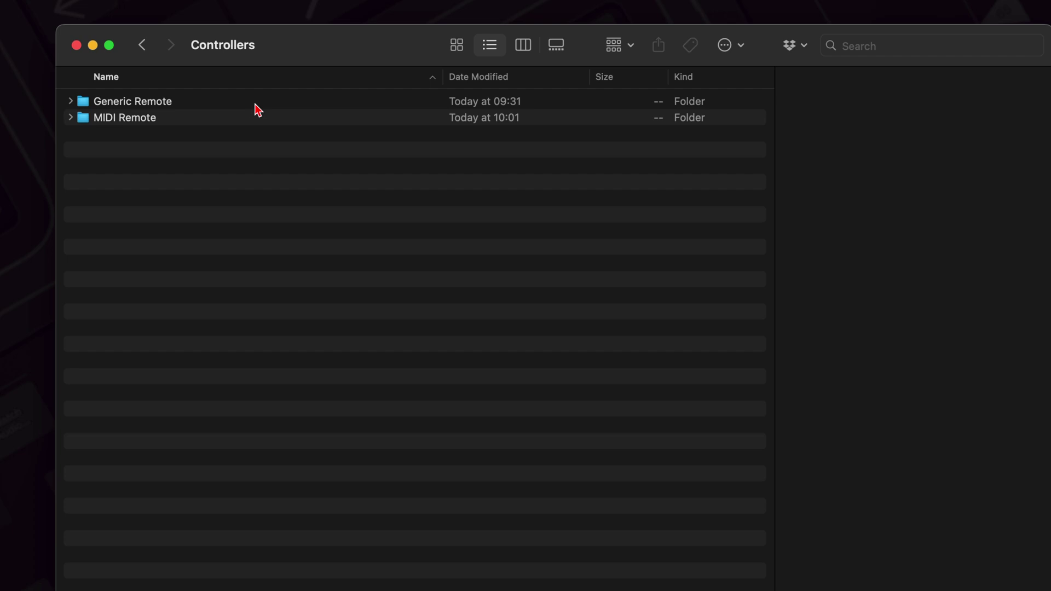
key(Down)
key(Down)
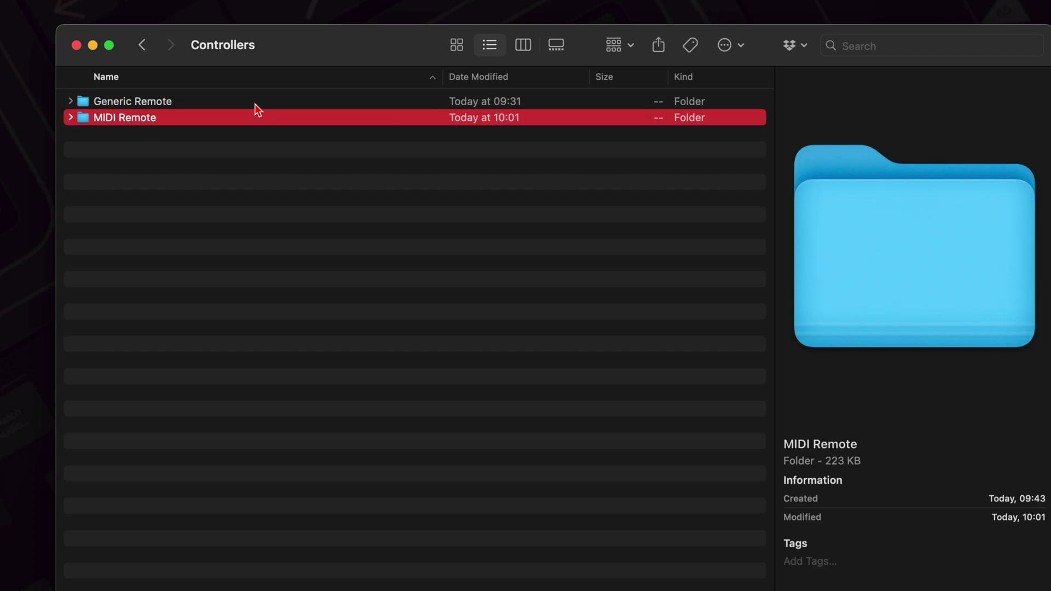
key(super+Down)
key(Down)
key(super+Down)
key(Down)
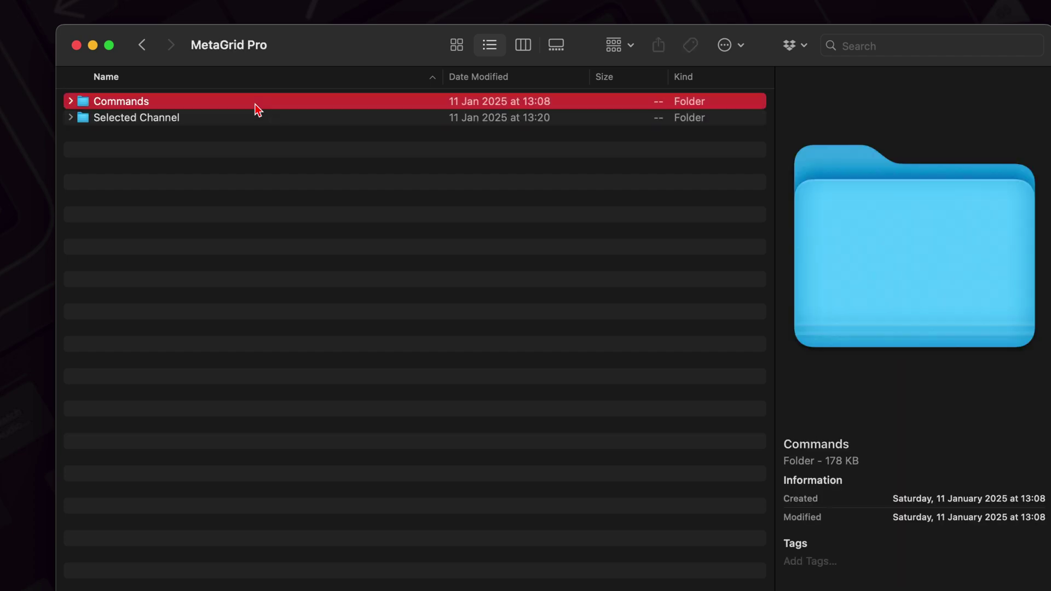
key(Down)
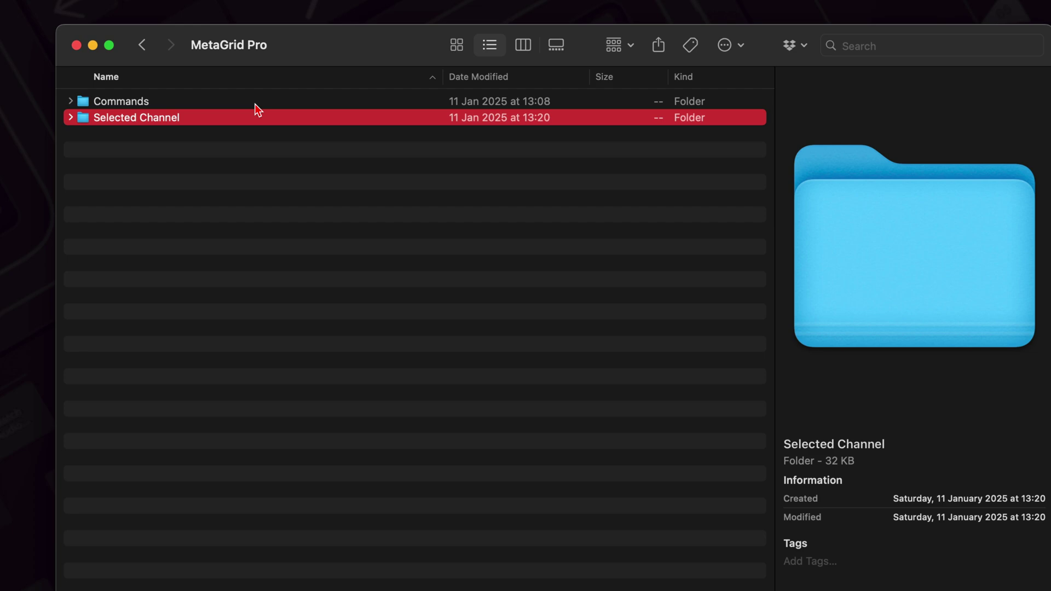
key(super+Up)
key(super+Up)
Preview metasystem_macros.xml in the Generic Remote folder, then return to Controllers.
key(Up)
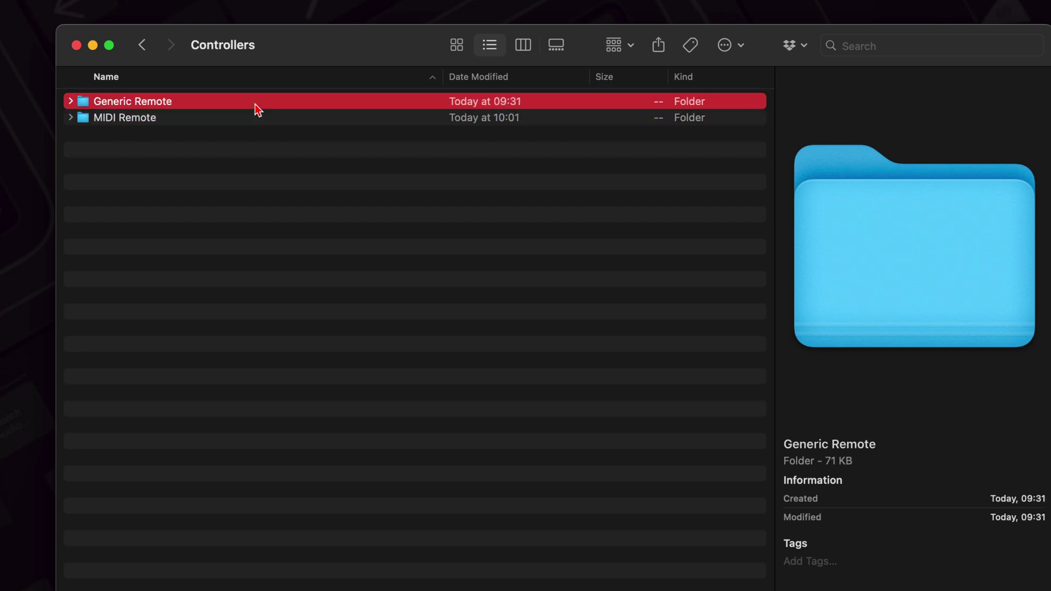
key(super+Down)
key(Down)
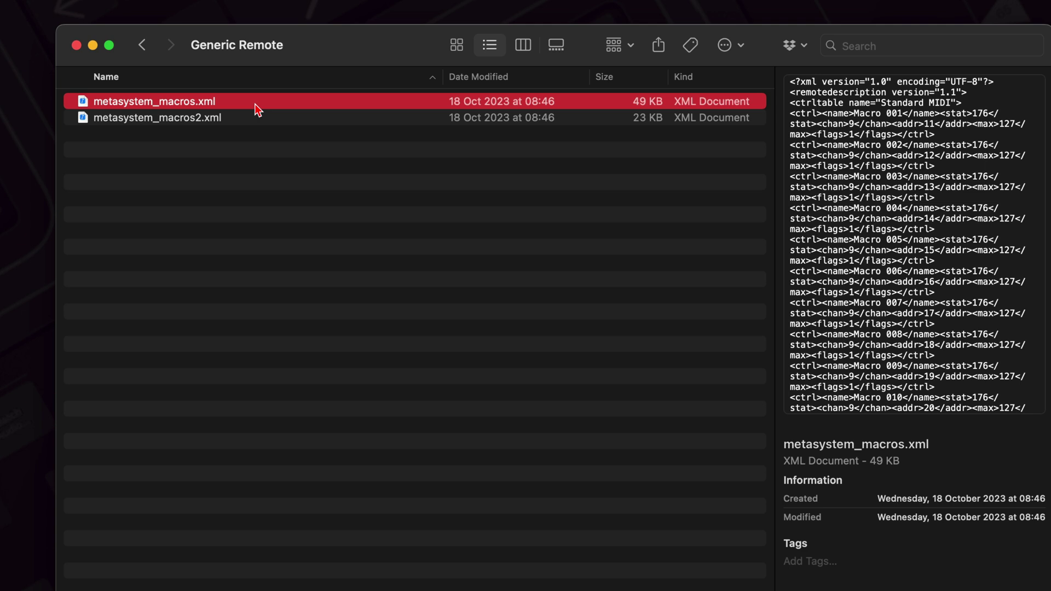
key(super+Up)
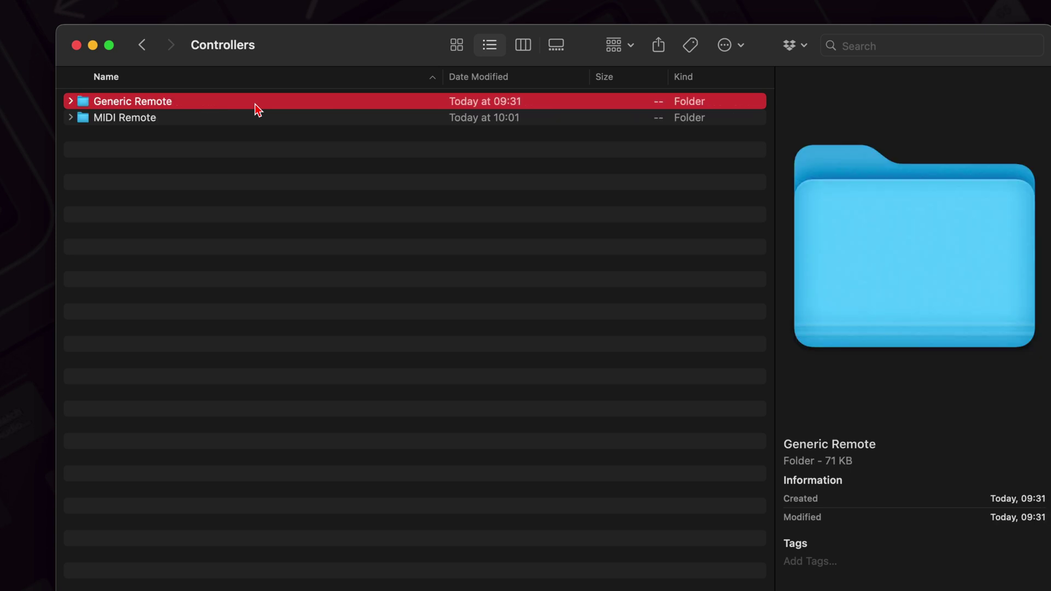
Open the MIDI Remote folder to reveal its MetaGrid Pro folder.
key(Down)
key(super+Down)
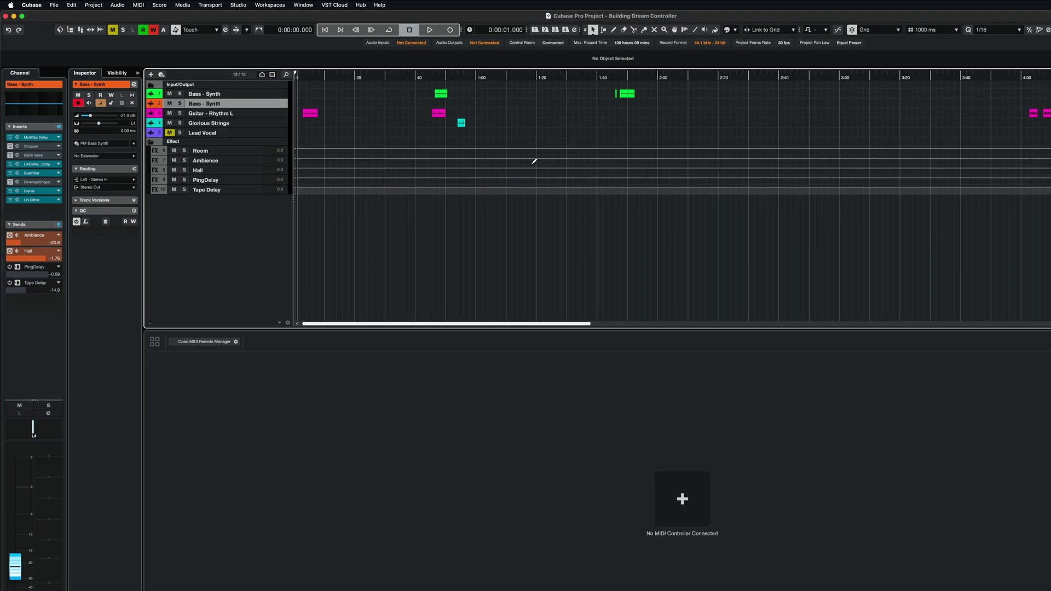
Open the MIDI Remote Manager from the Studio menu.
click(205, 5)
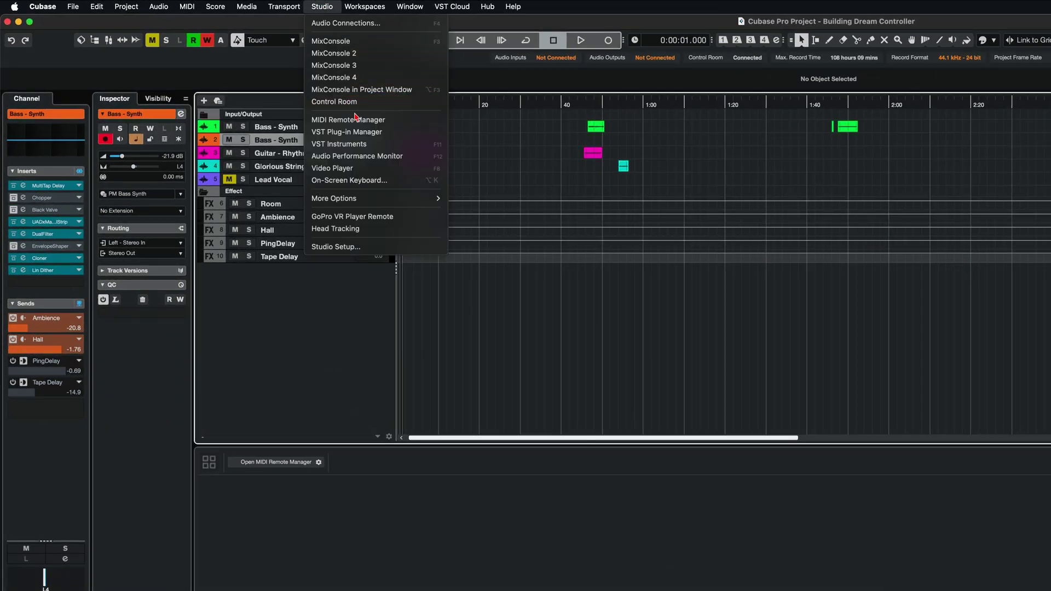
click(360, 120)
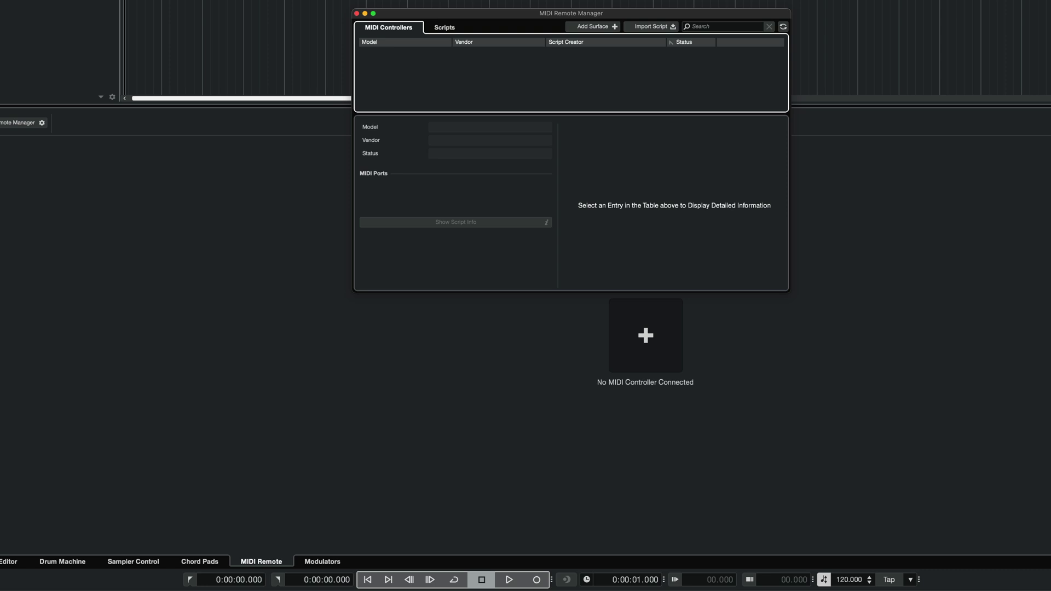
drag(530, 11, 538, 12)
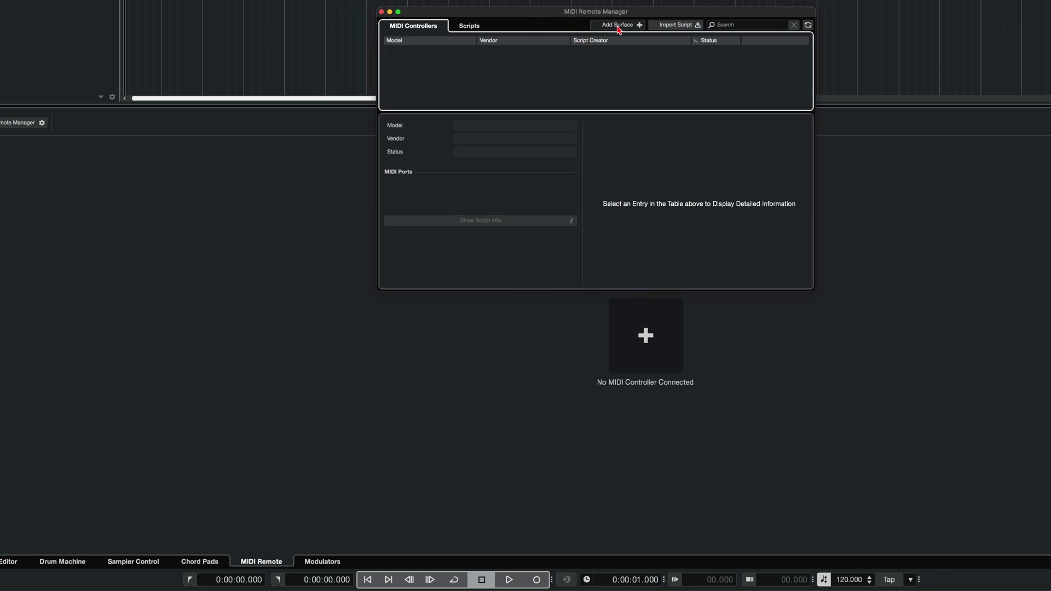
Add a controller surface with vendor MetaGrid Pro and model Selected Channel.
click(617, 26)
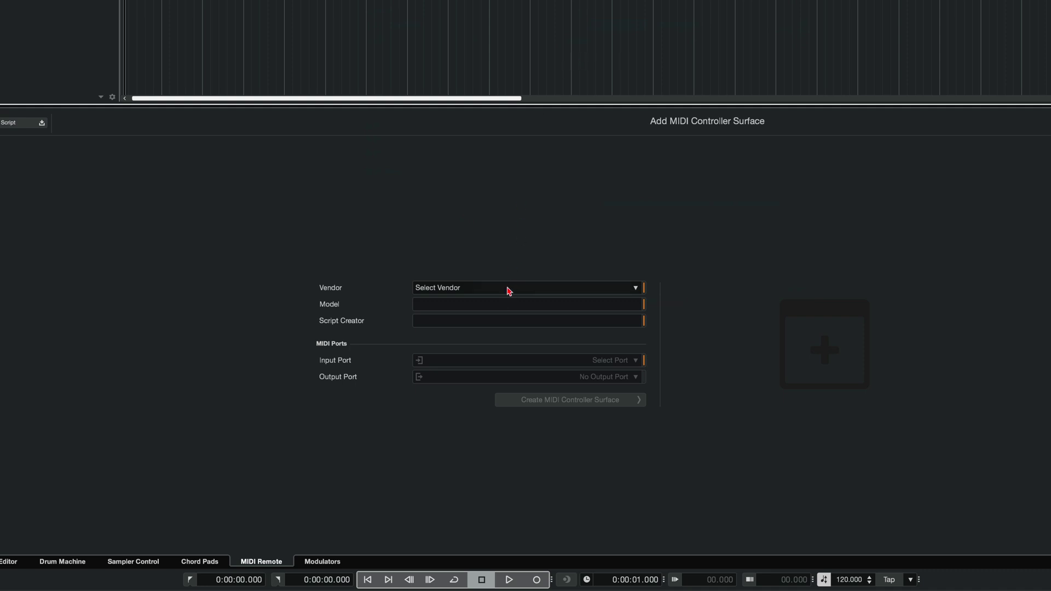
click(483, 290)
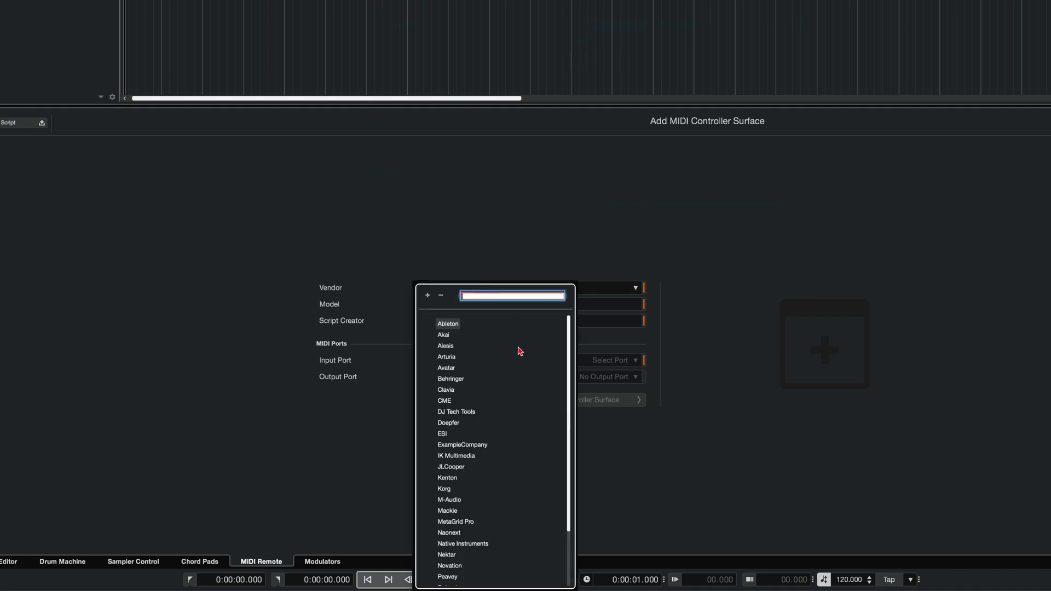
scroll(489, 479, down, 3)
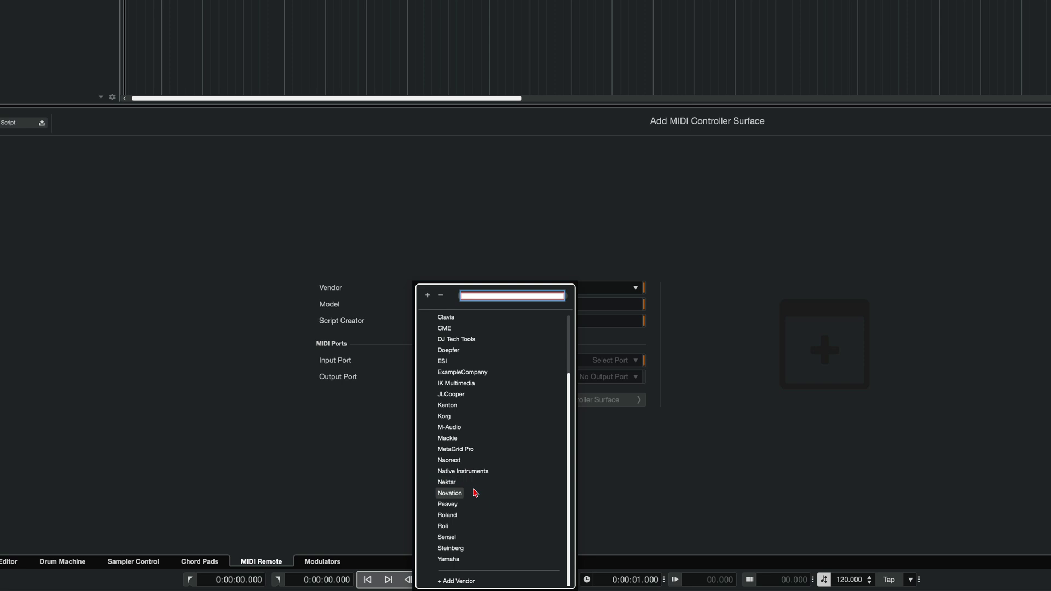
click(455, 450)
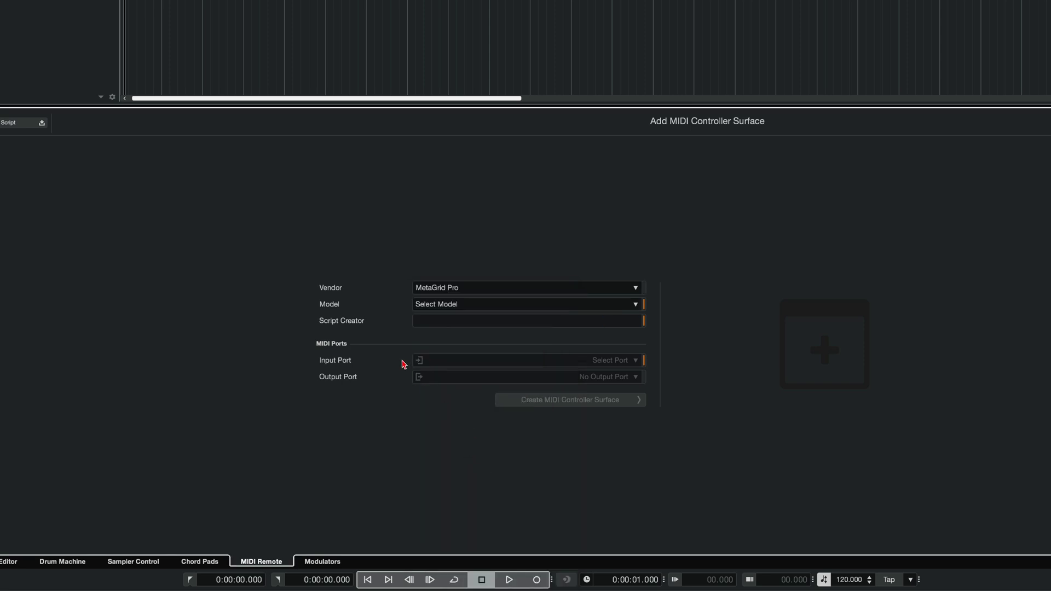
click(474, 305)
click(462, 355)
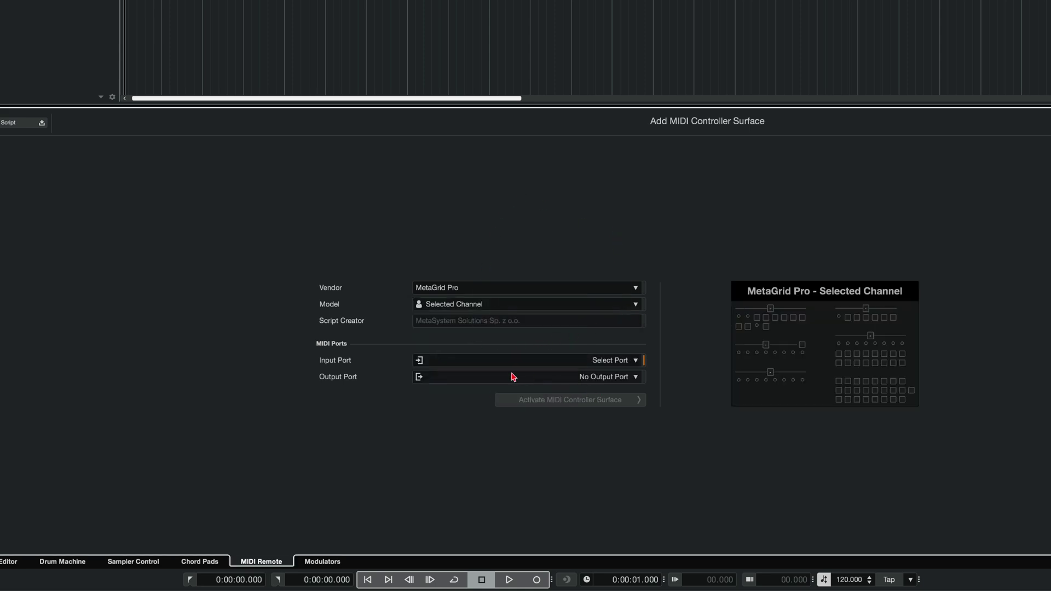
Use Metasystem - Cubase Sync - In and Out as ports, then activate the surface.
click(611, 360)
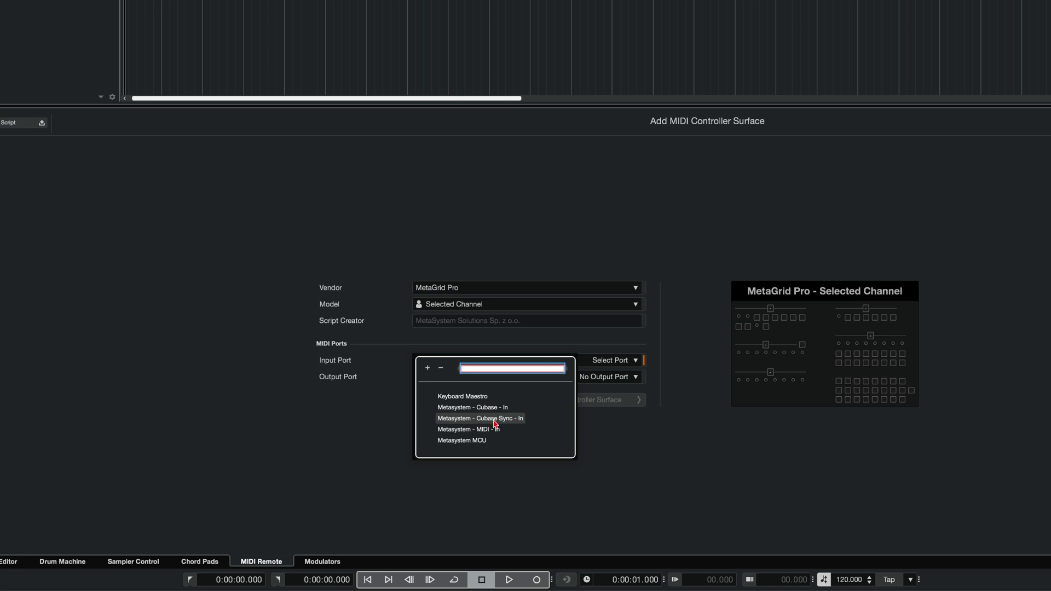
click(516, 422)
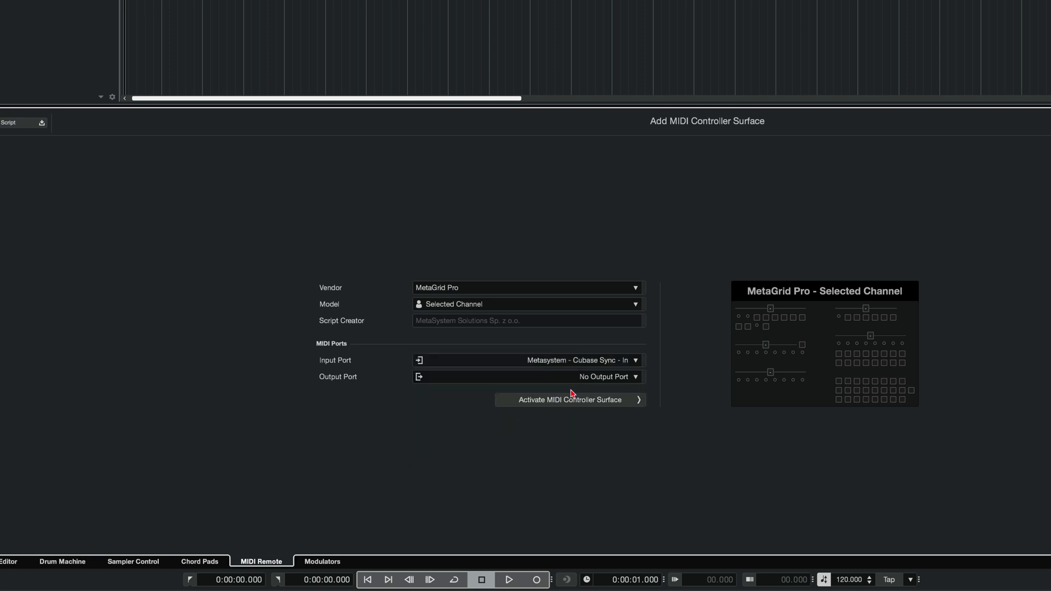
click(621, 379)
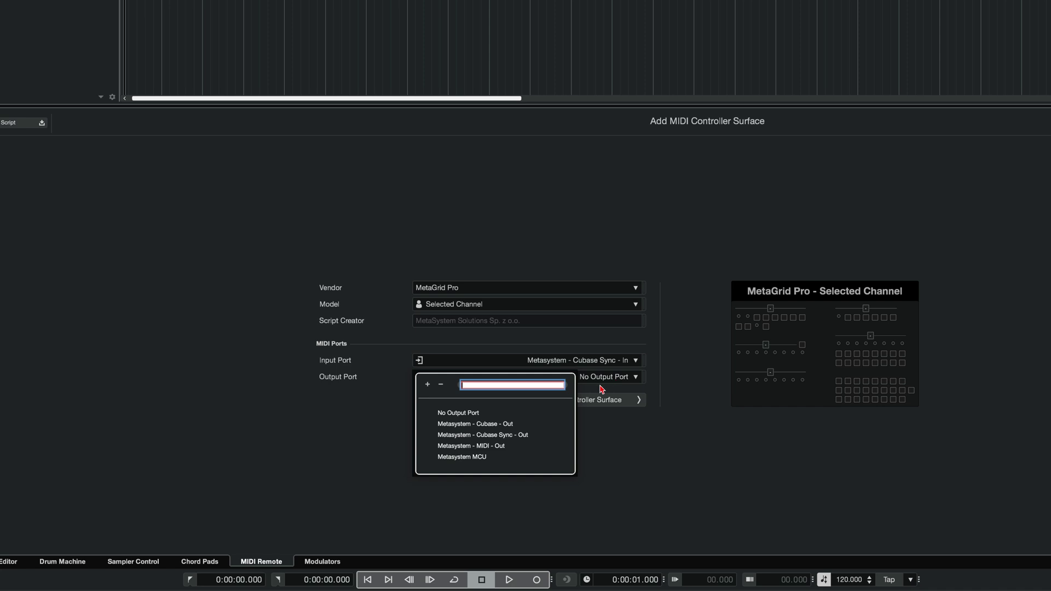
click(520, 435)
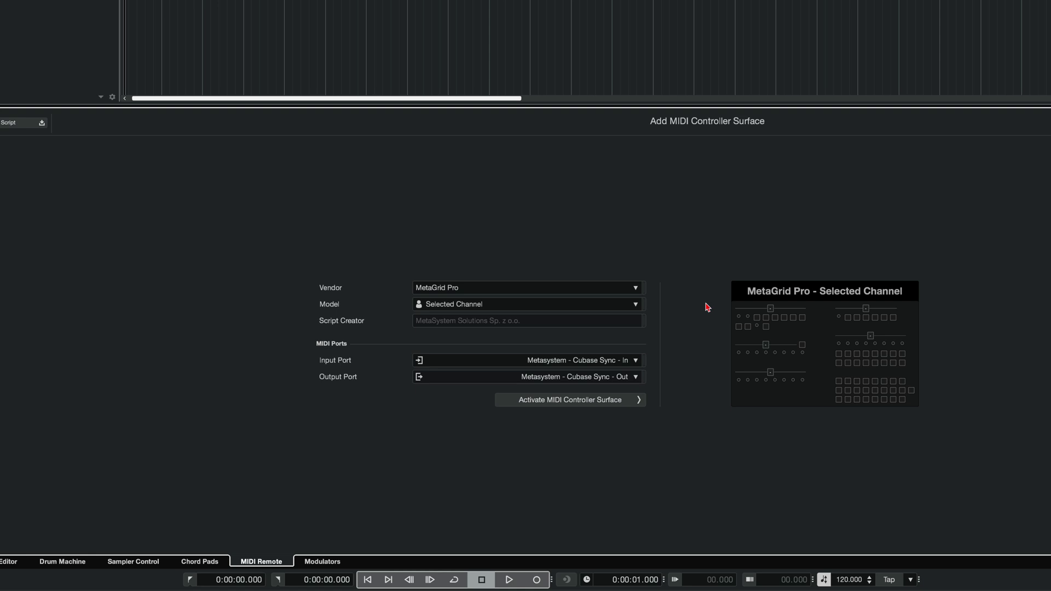
click(593, 406)
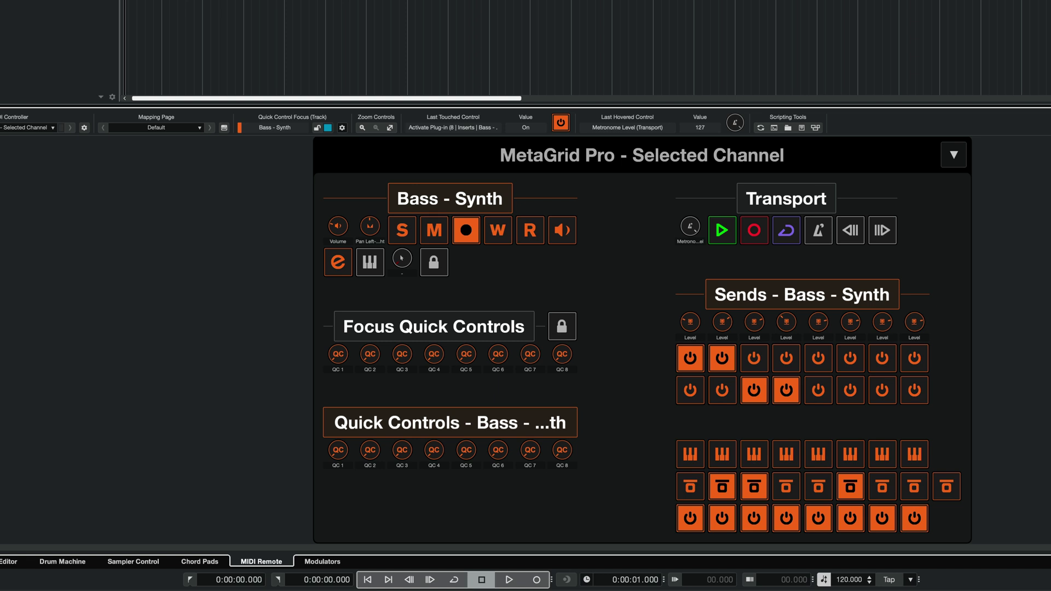
In the MIDI Remote Manager, add a surface with vendor MetaGrid Pro and model Commands.
click(401, 8)
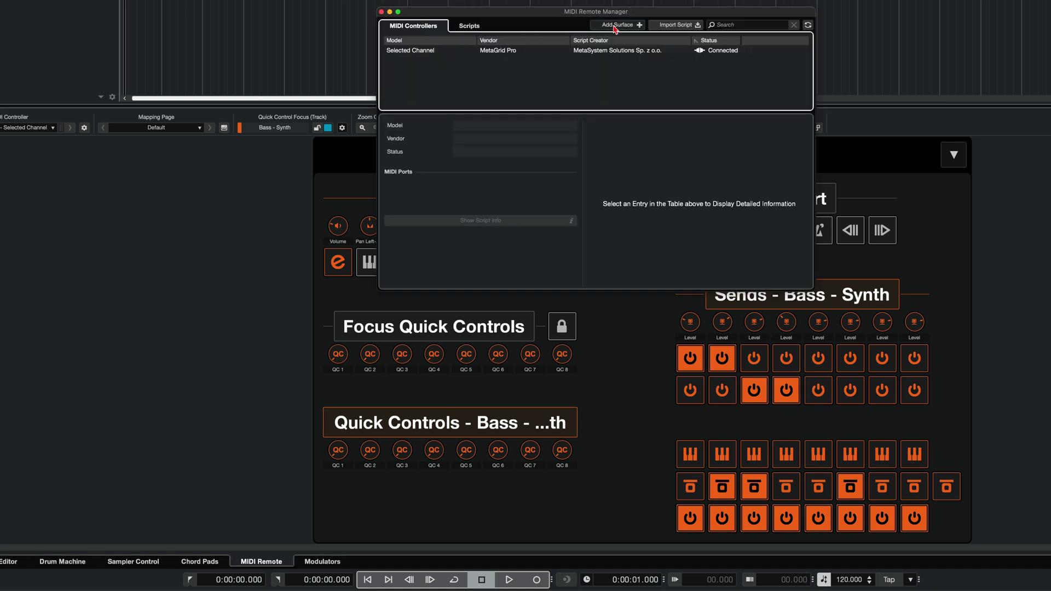
click(612, 27)
click(488, 290)
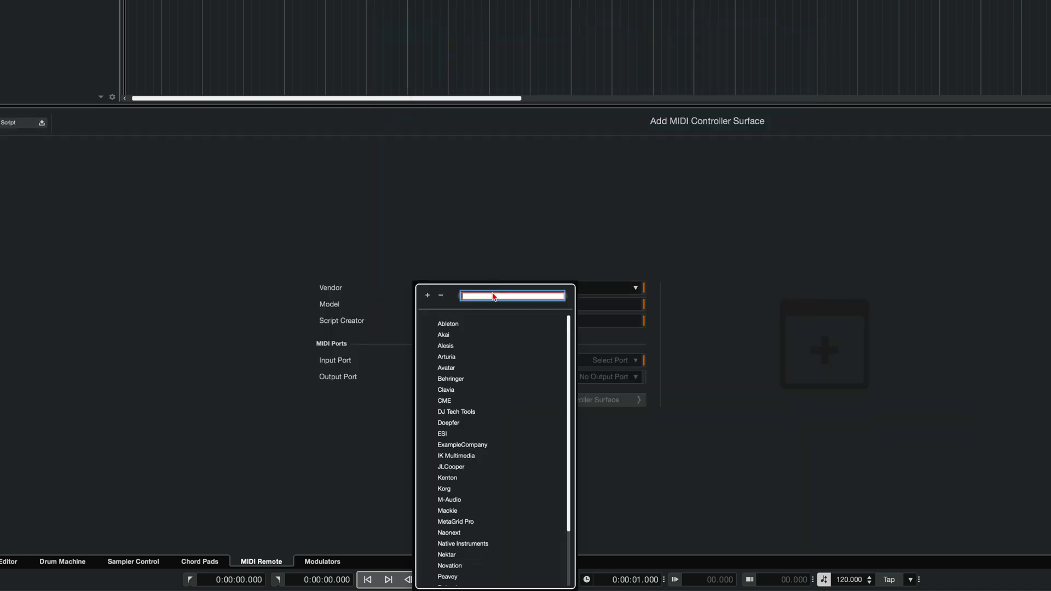
click(484, 522)
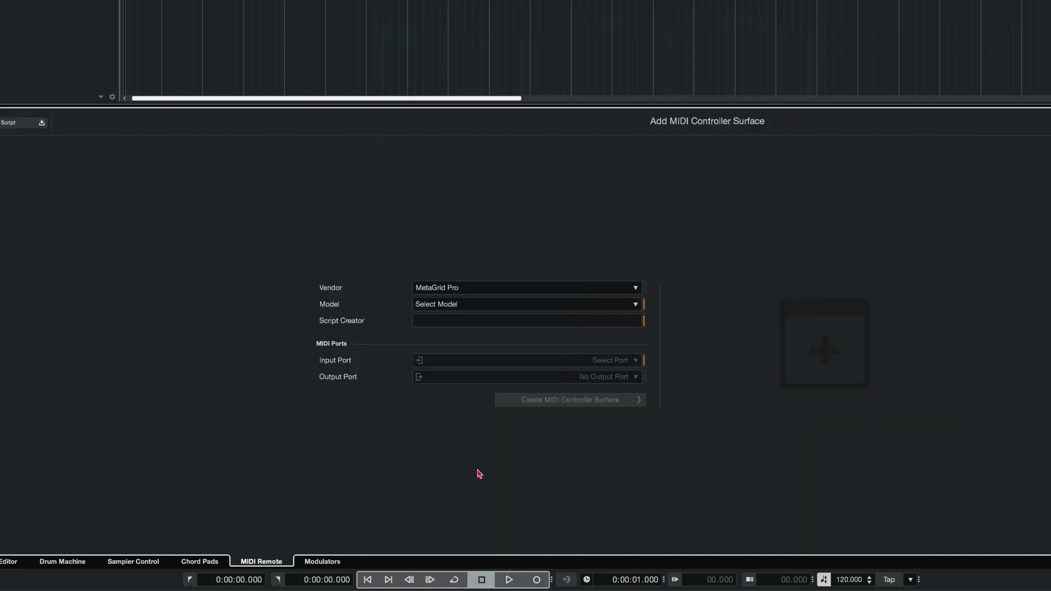
click(458, 304)
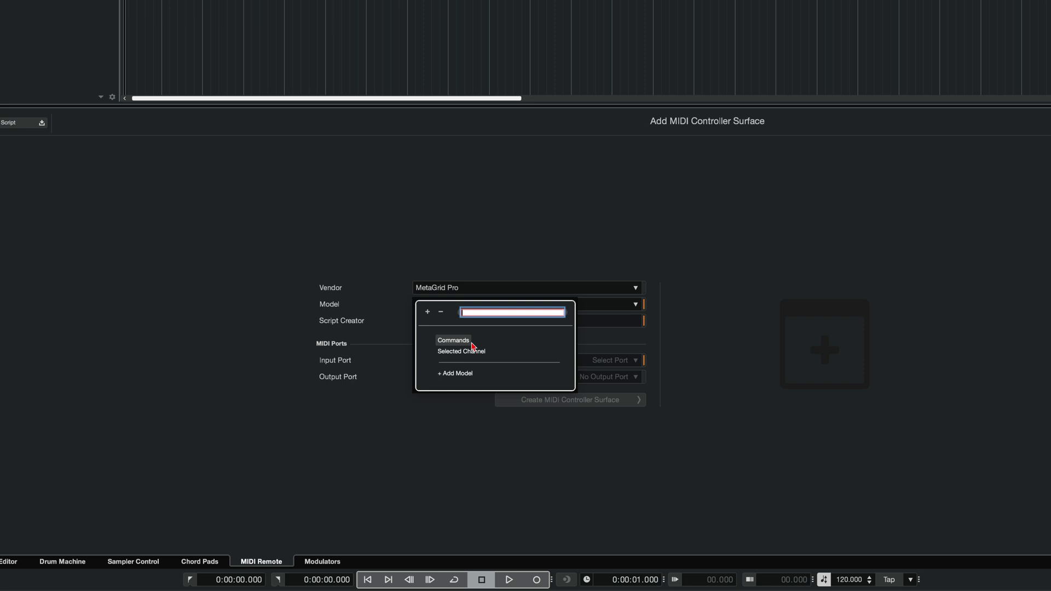
click(471, 343)
Set its ports to Metasystem - Cubase - In and Metasystem - Cubase - Out.
click(603, 362)
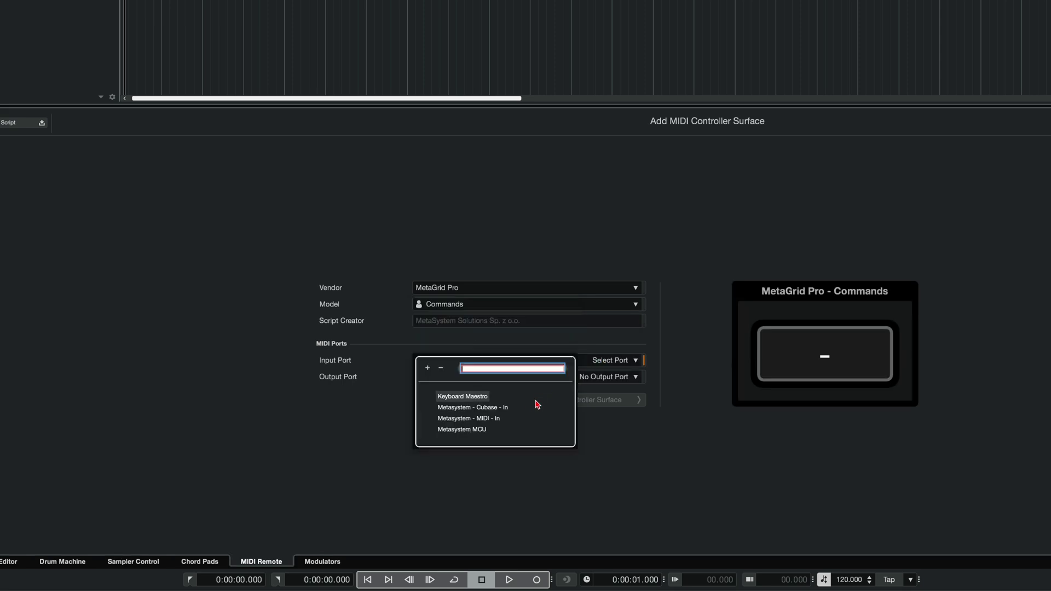
click(507, 413)
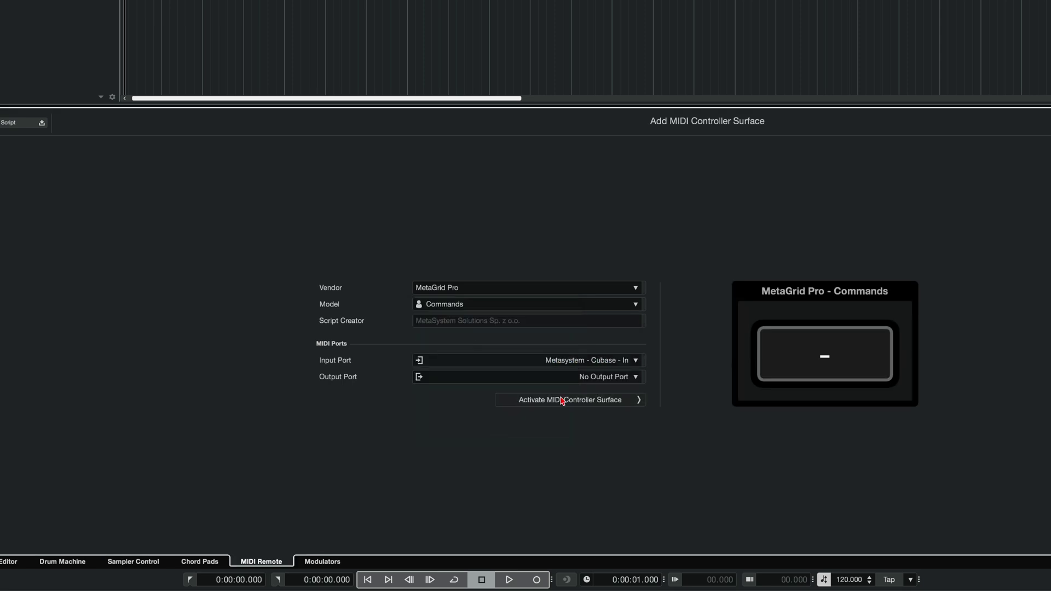
click(597, 377)
click(495, 423)
Activate the MetaGrid Pro Commands surface, review both surfaces, and reopen the Studio menu.
click(563, 401)
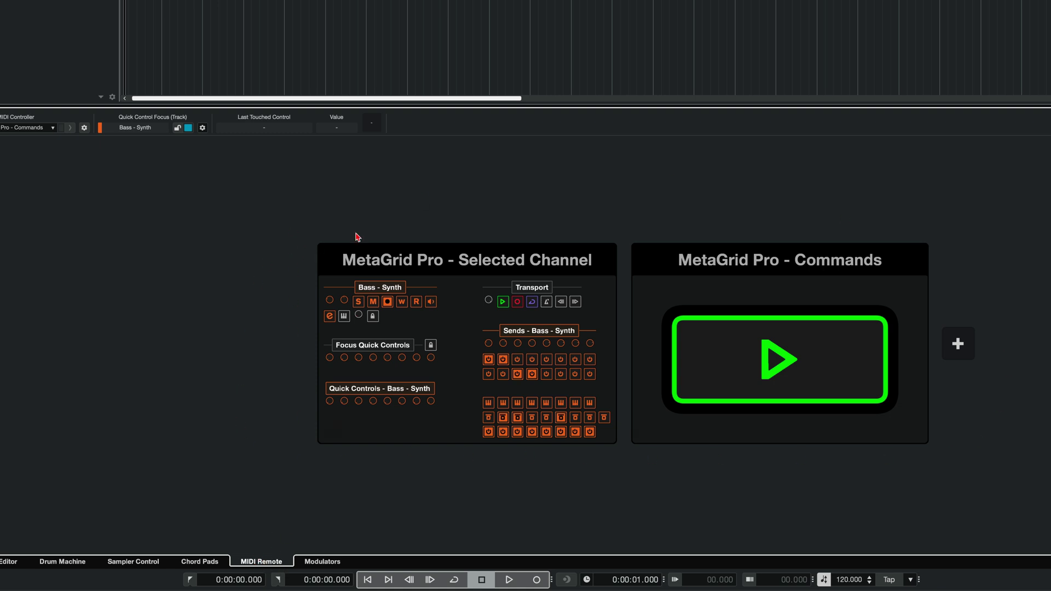
mouse_move(403, 266)
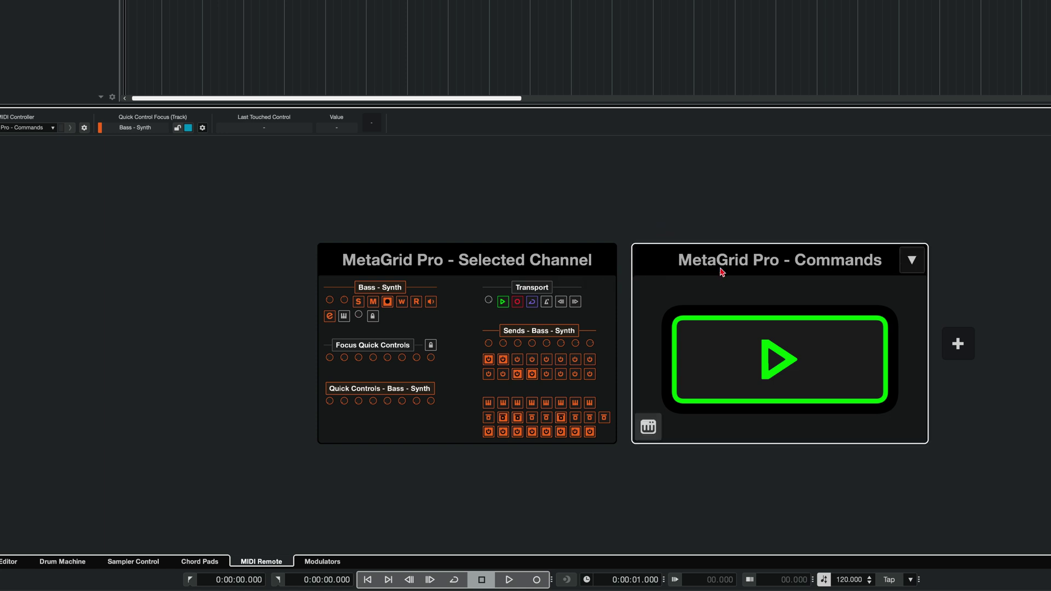
mouse_move(484, 254)
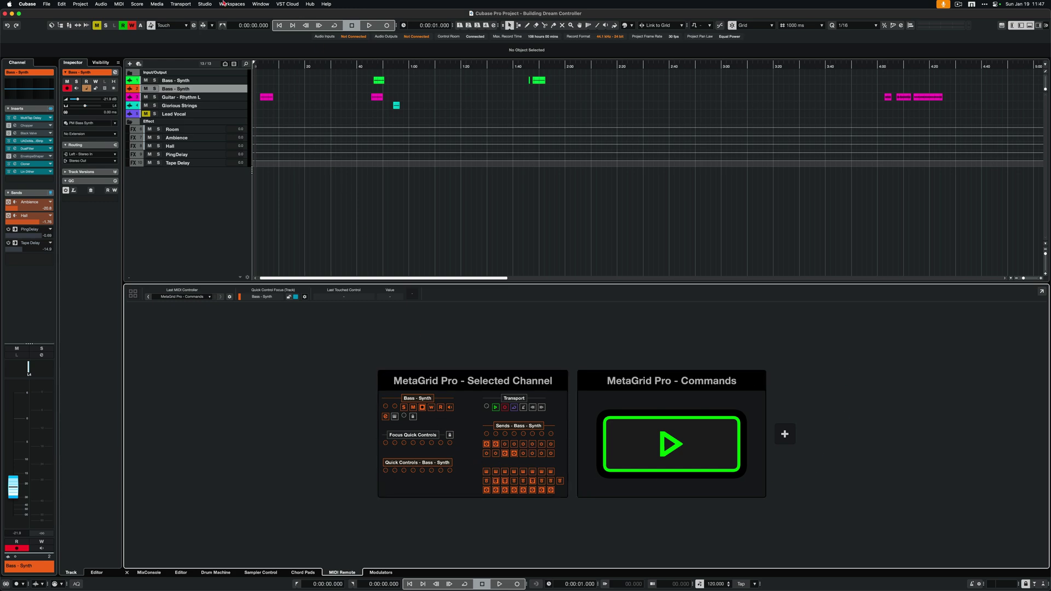
click(205, 4)
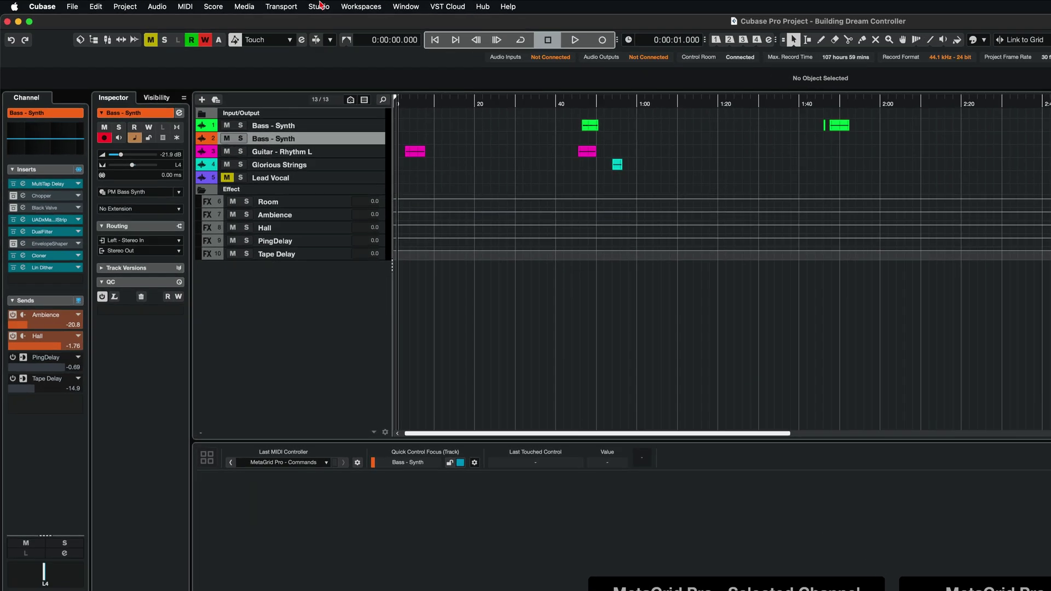
click(205, 4)
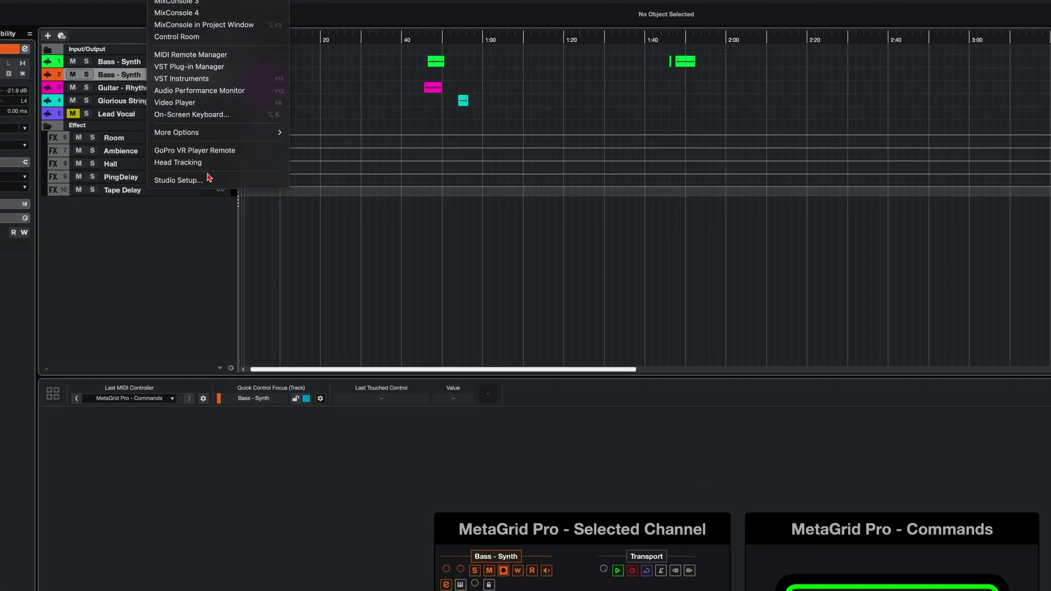
In Studio Setup, add a Generic Remote and import metasystem_macros.xml into it.
click(360, 244)
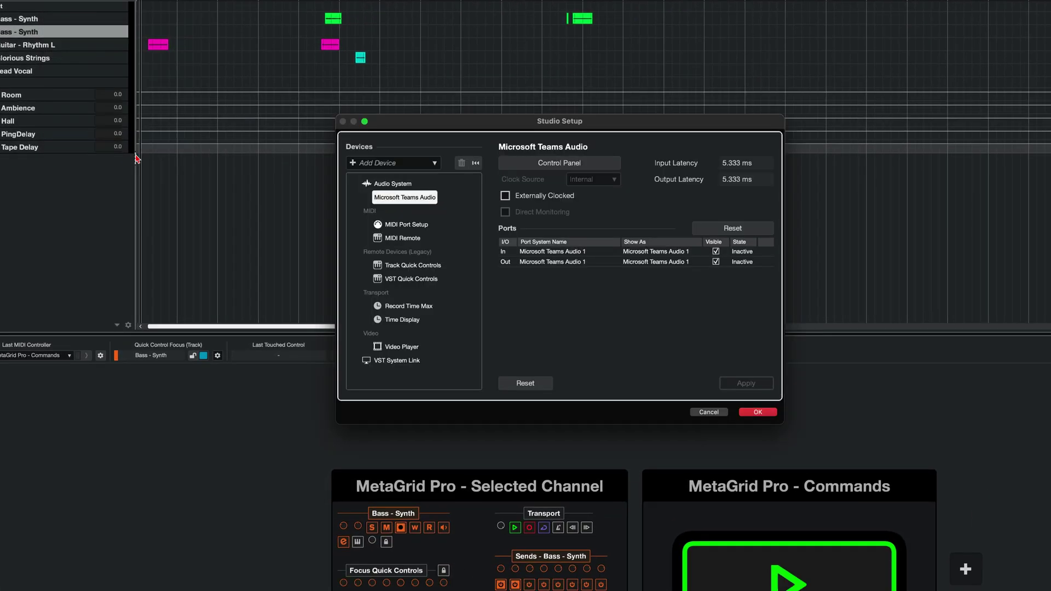
click(383, 168)
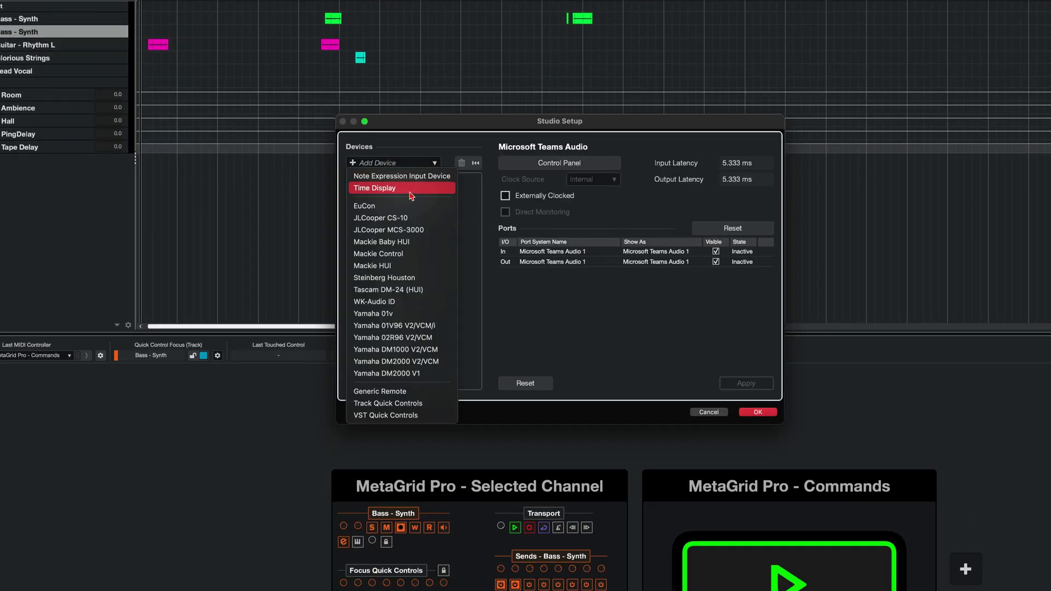
click(386, 392)
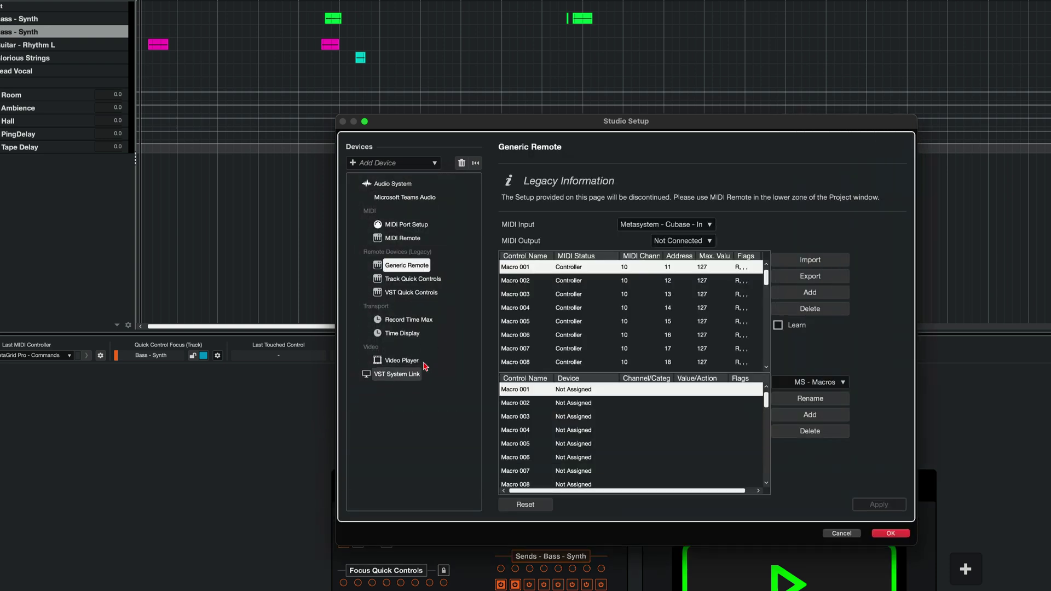
click(810, 259)
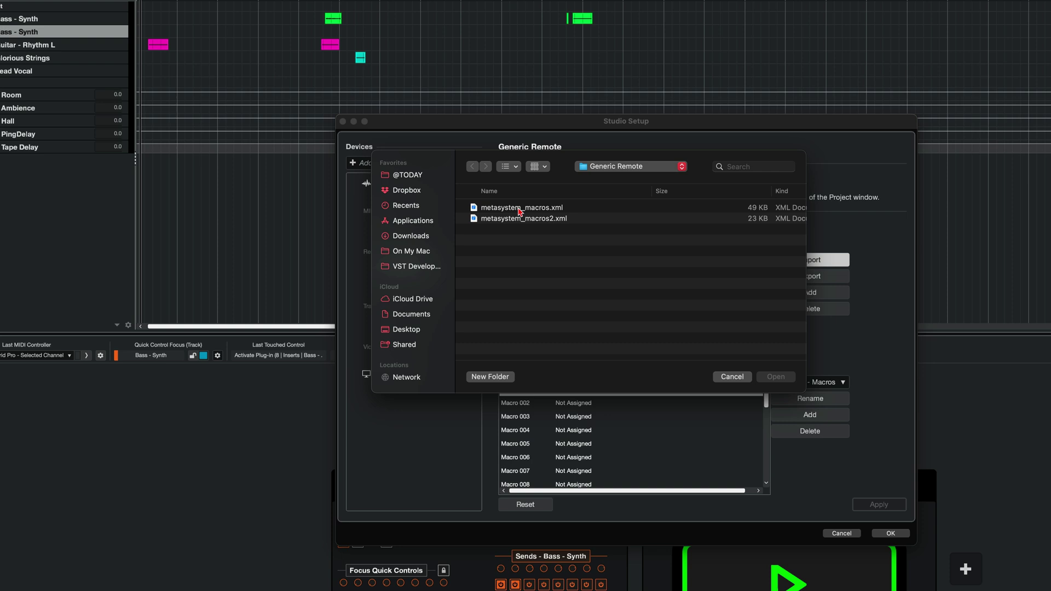
click(523, 210)
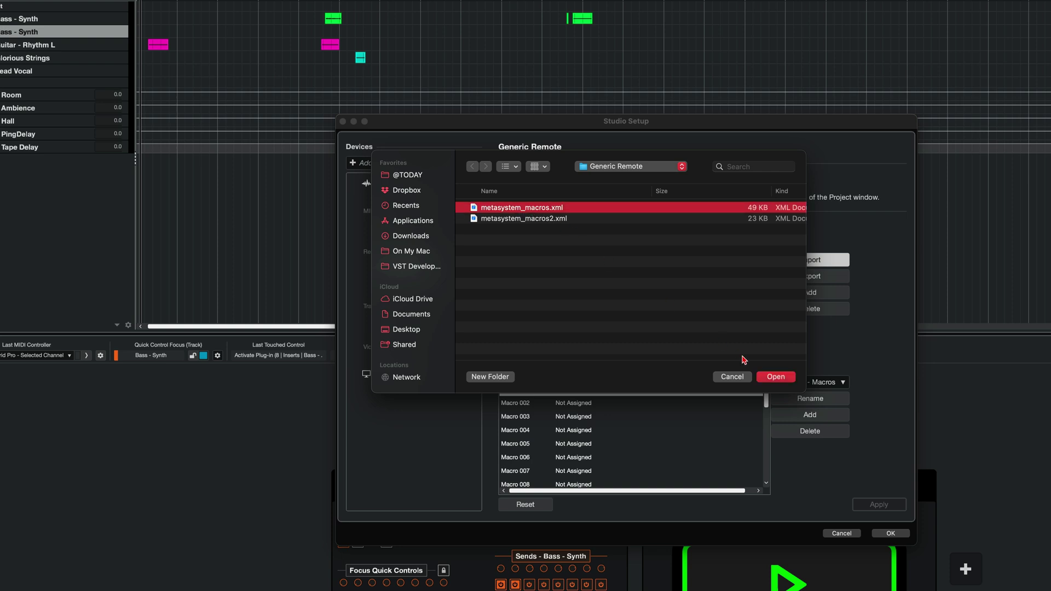
click(775, 376)
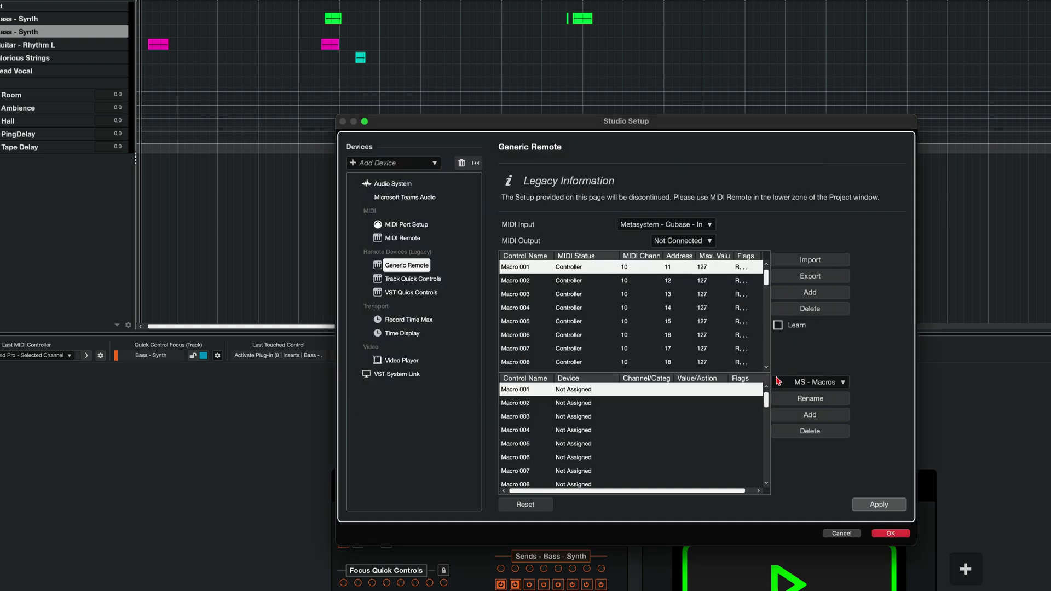
Set the Generic Remote's MIDI Input to Metasystem - Cubase - In and apply.
click(696, 226)
mouse_move(691, 255)
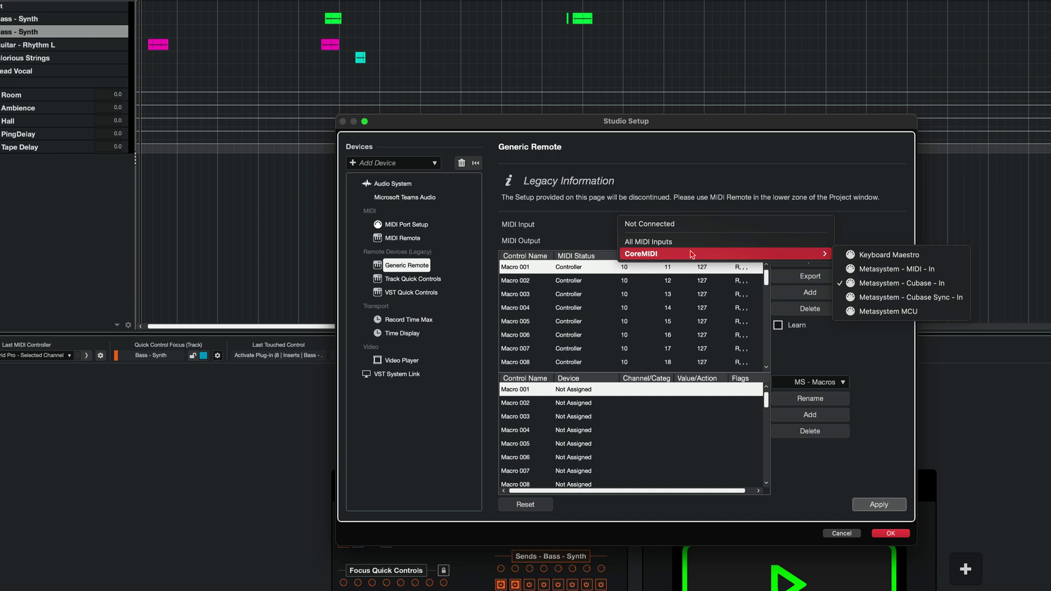
click(905, 289)
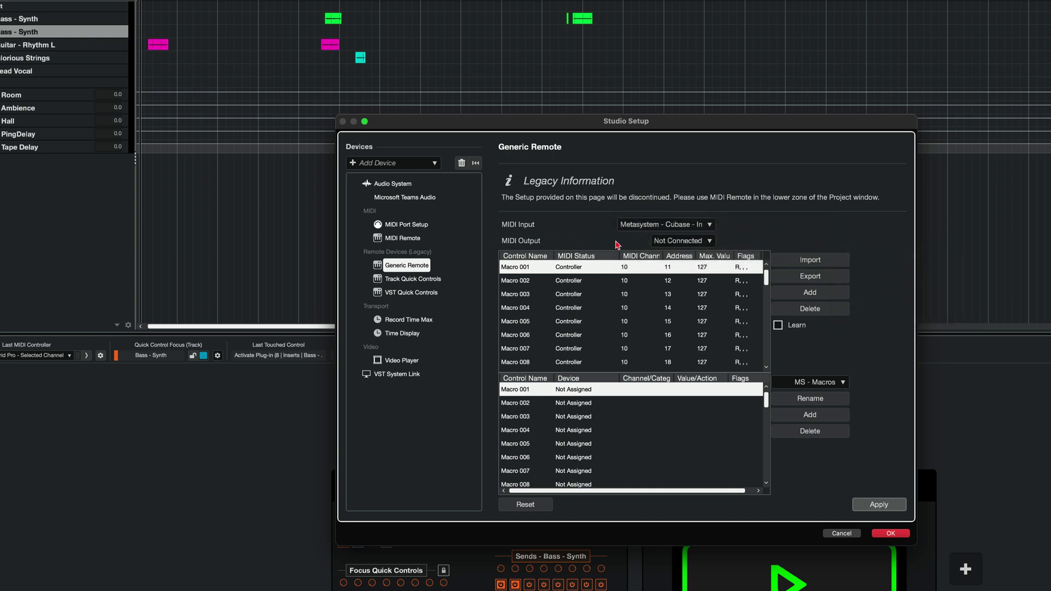
click(875, 506)
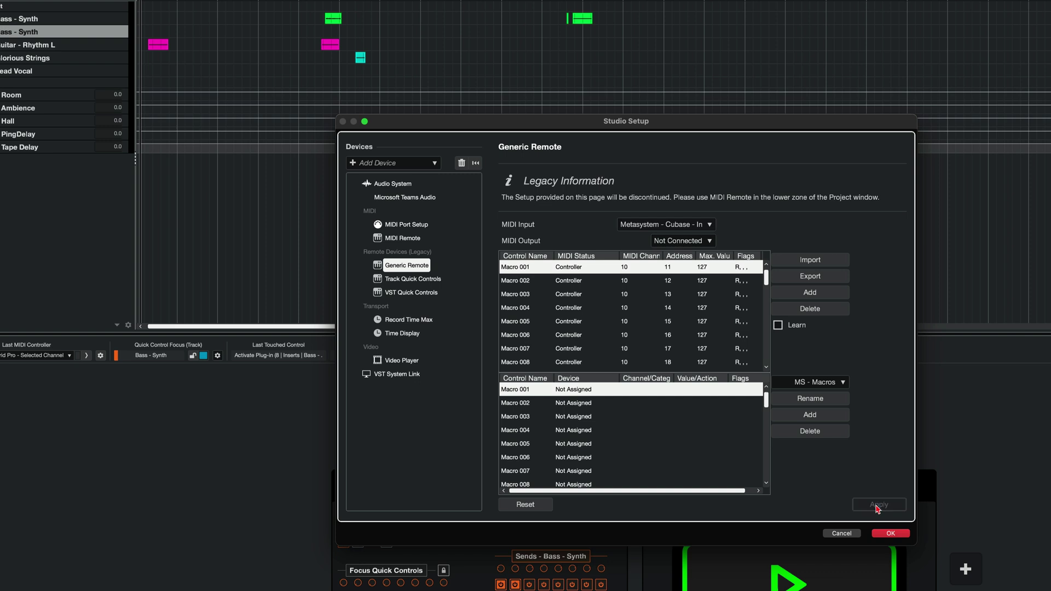
Add a second Generic Remote and import metasystem_macros2.xml into it.
click(408, 164)
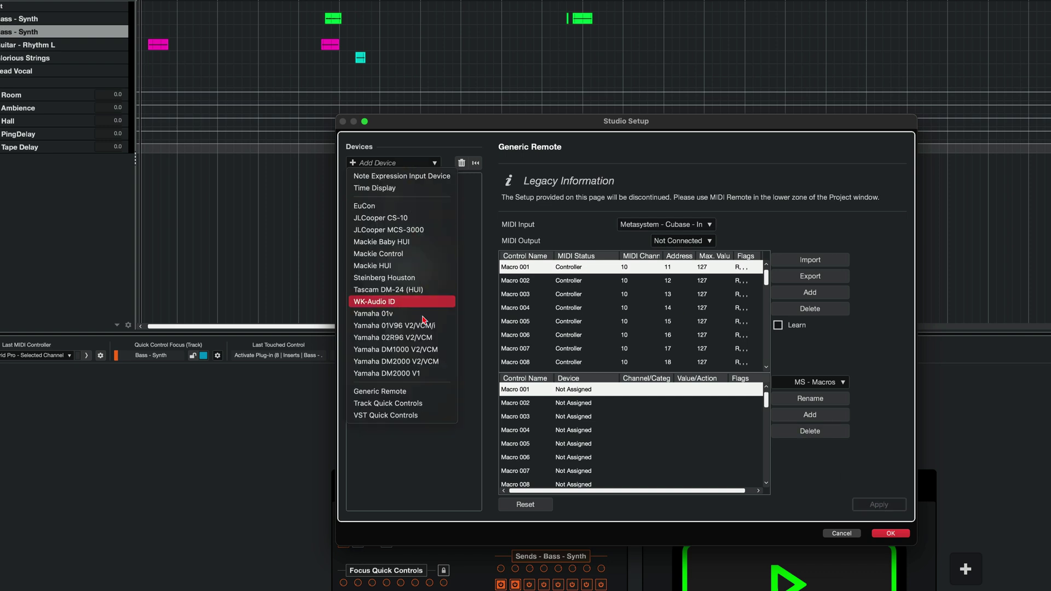
click(416, 391)
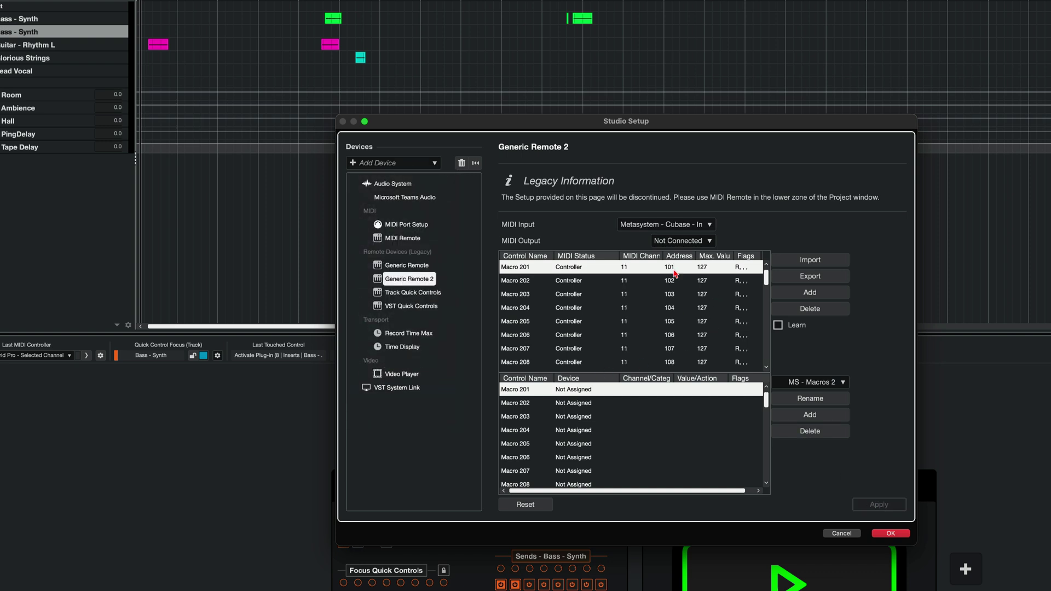
click(807, 260)
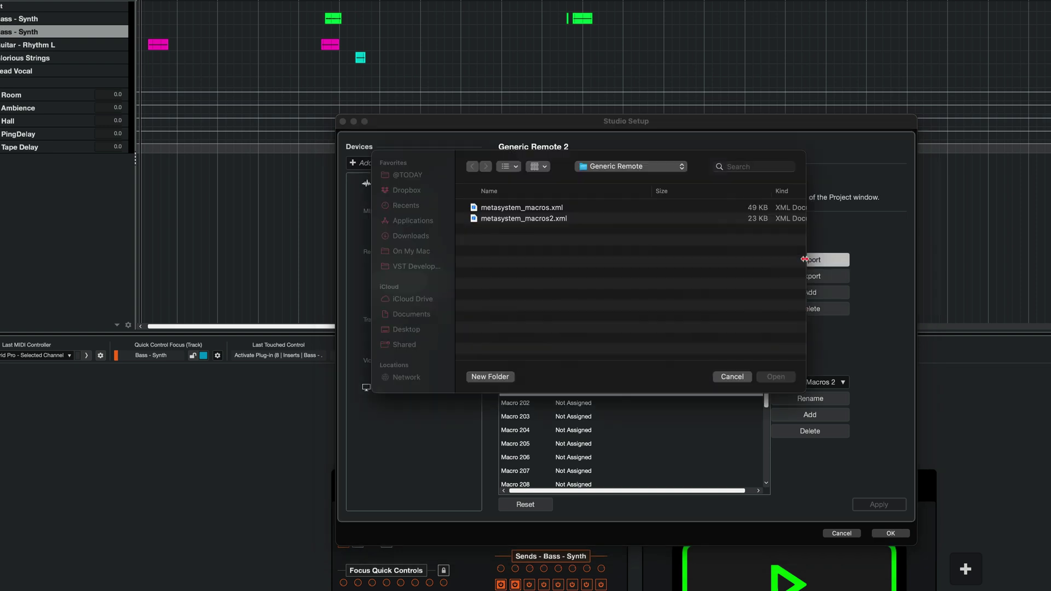
click(549, 219)
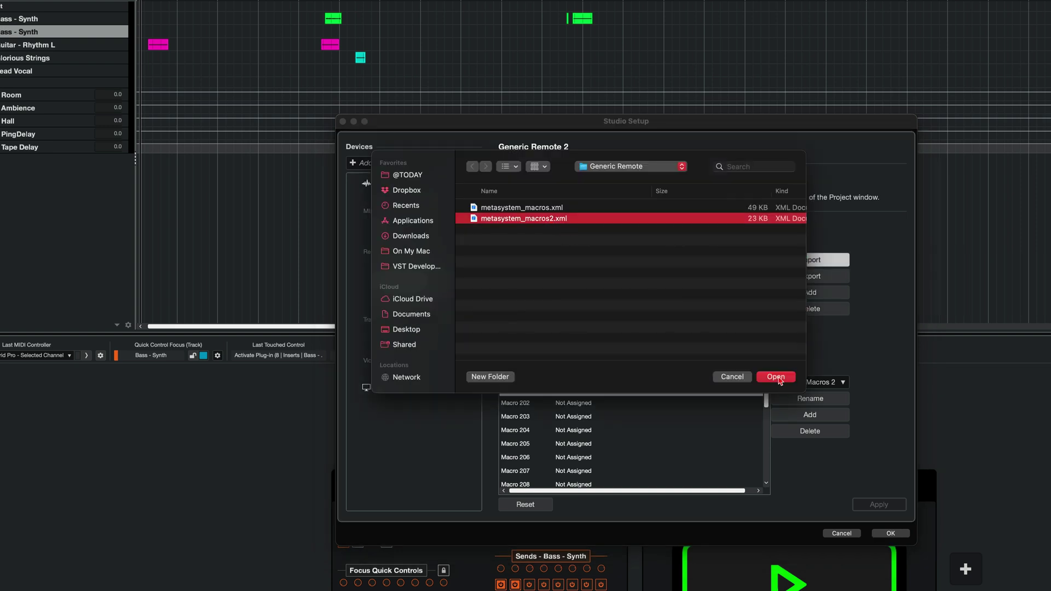
click(776, 377)
Set Generic Remote 2's MIDI Input to Metasystem - Cubase - In, apply, and toggle between remotes.
click(675, 223)
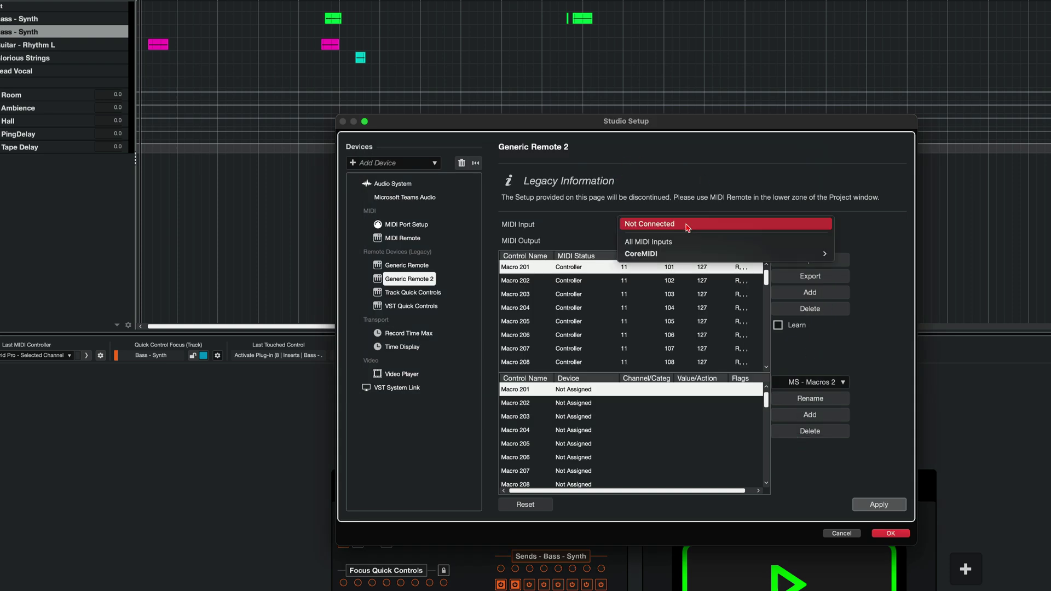
mouse_move(707, 254)
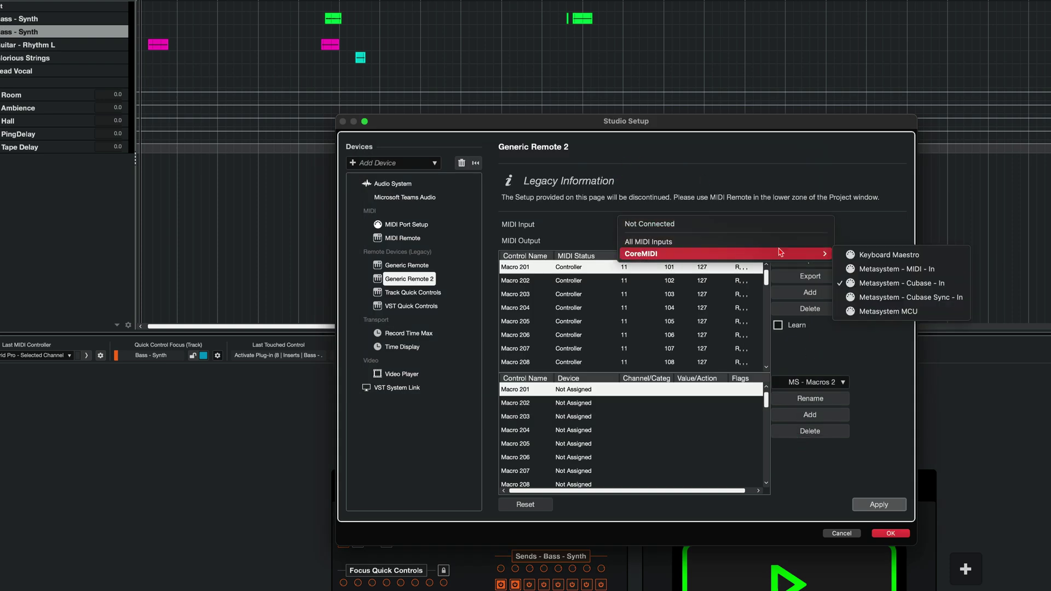
click(904, 283)
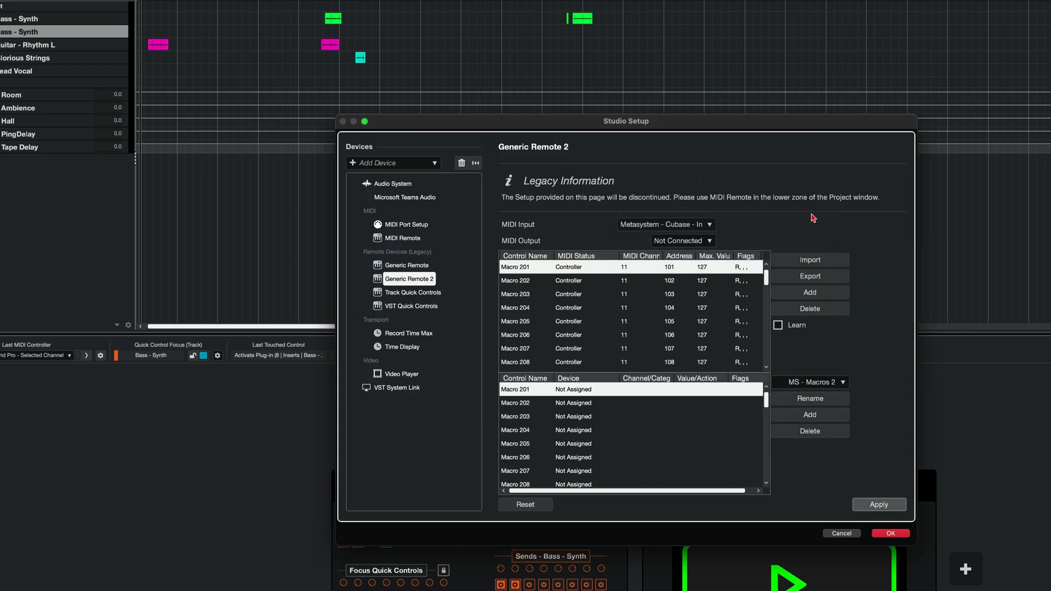
click(881, 511)
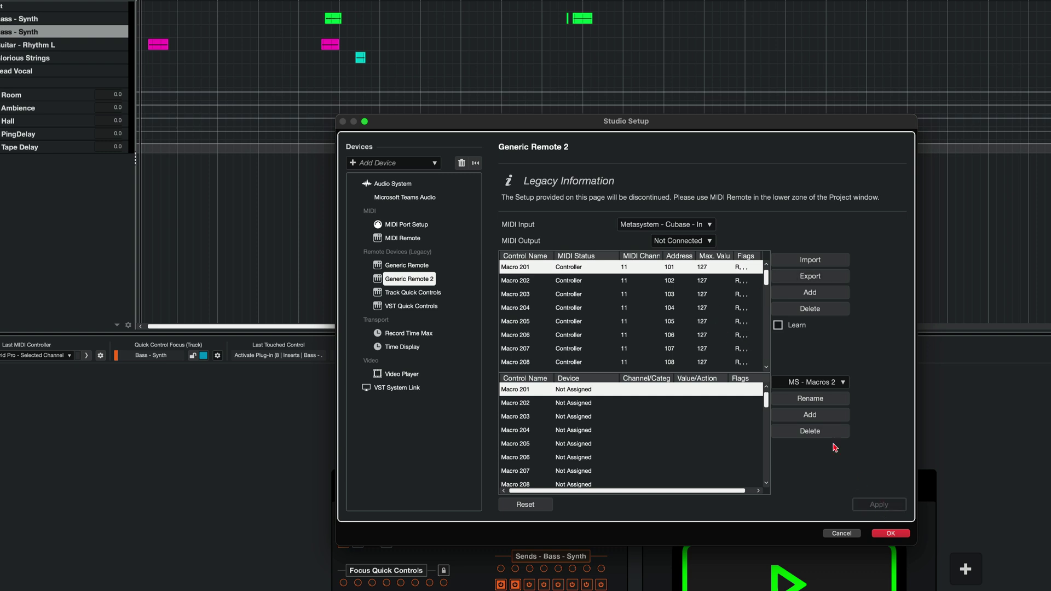
click(421, 266)
click(425, 279)
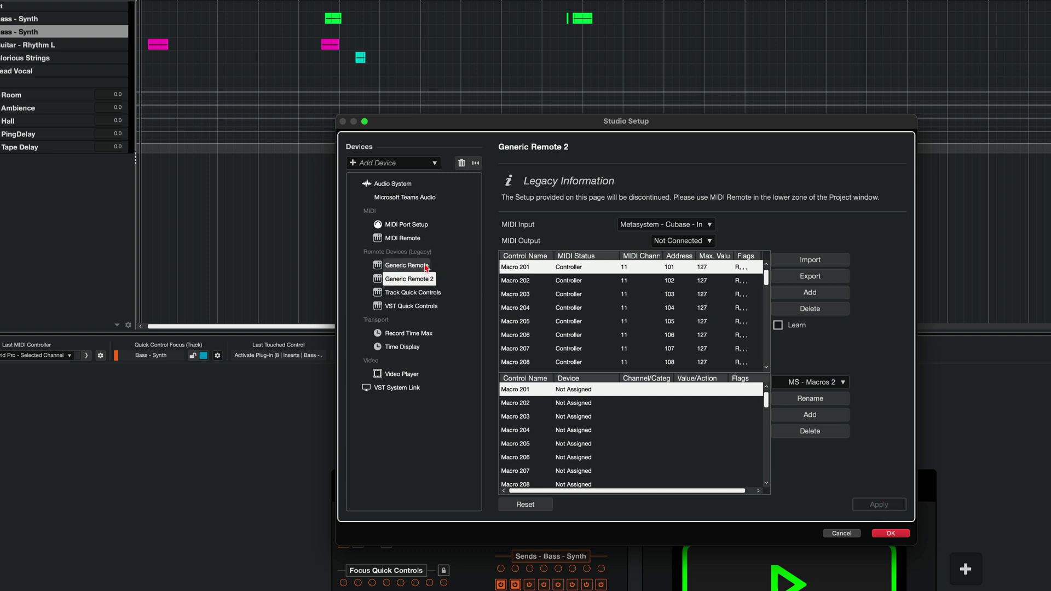
Switch repeatedly between Generic Remote and Generic Remote 2 to compare their macro settings.
click(427, 268)
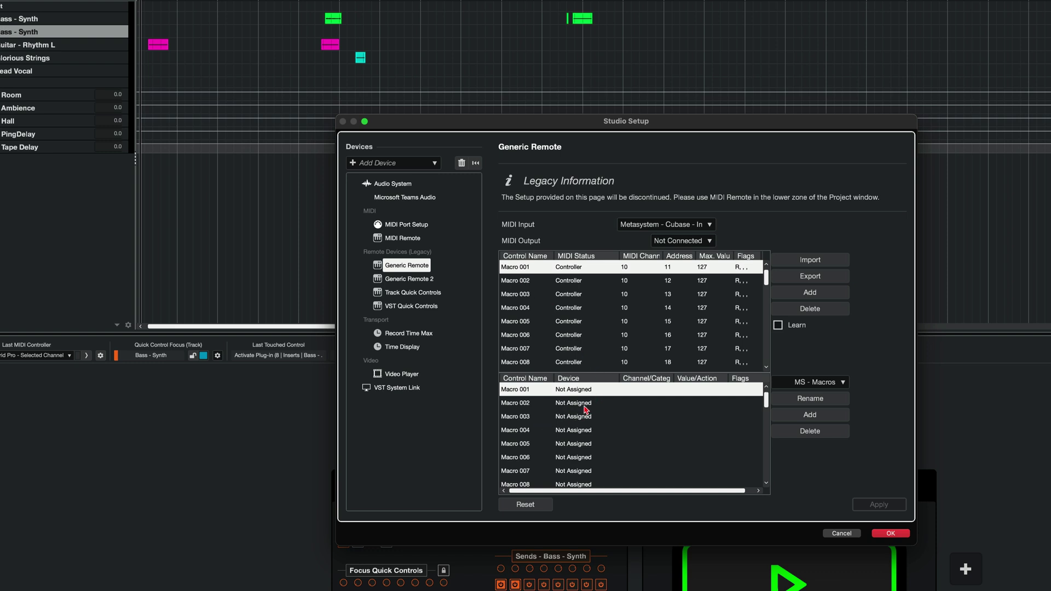
click(410, 280)
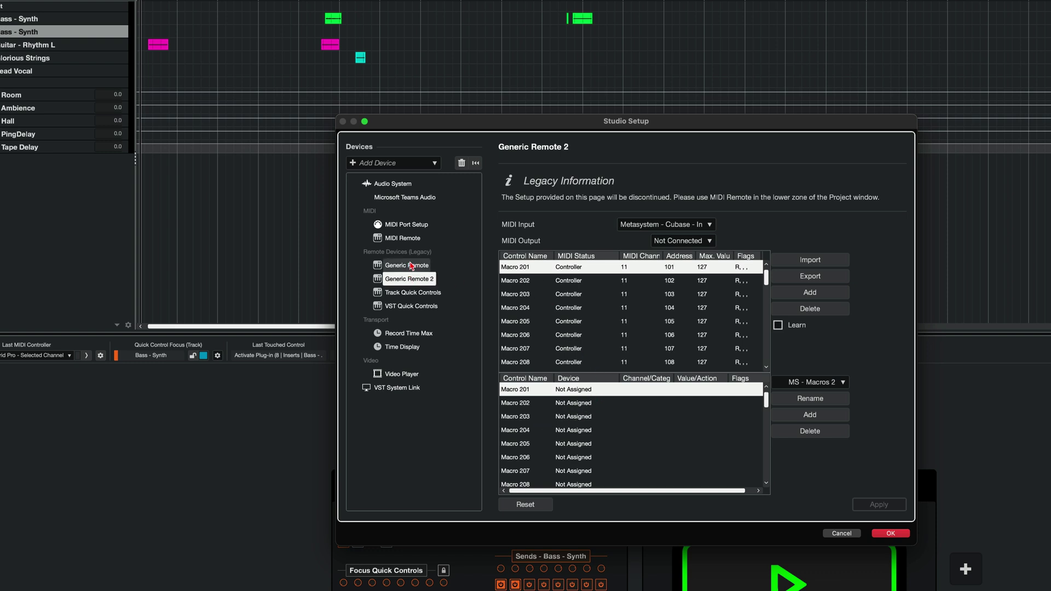
click(412, 273)
click(412, 278)
click(417, 272)
click(419, 279)
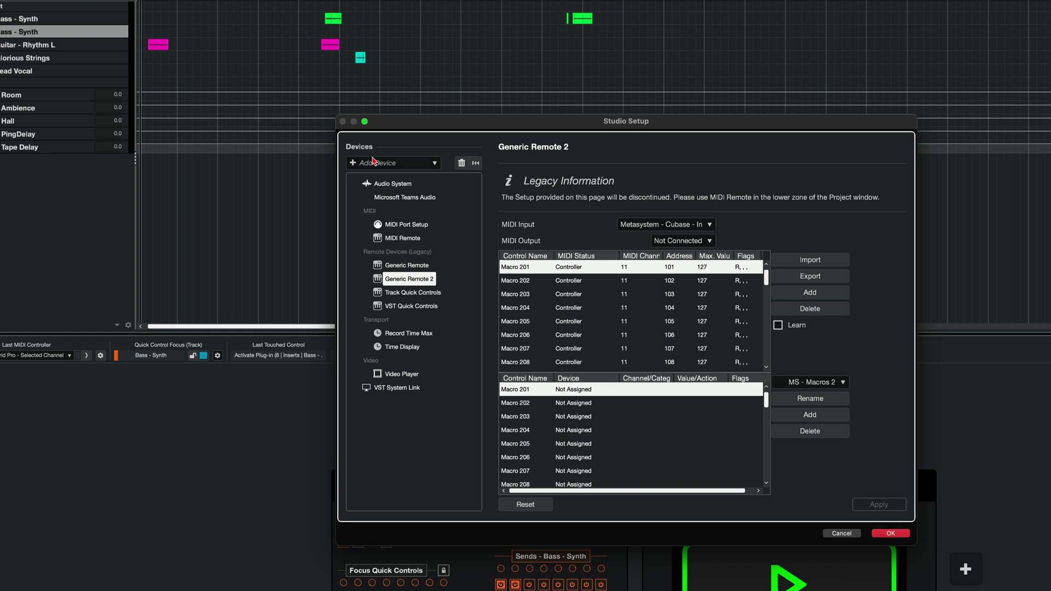
Add a Mackie Control device with MIDI Output set to CoreMIDI > Metasystem MCU, and confirm.
click(410, 162)
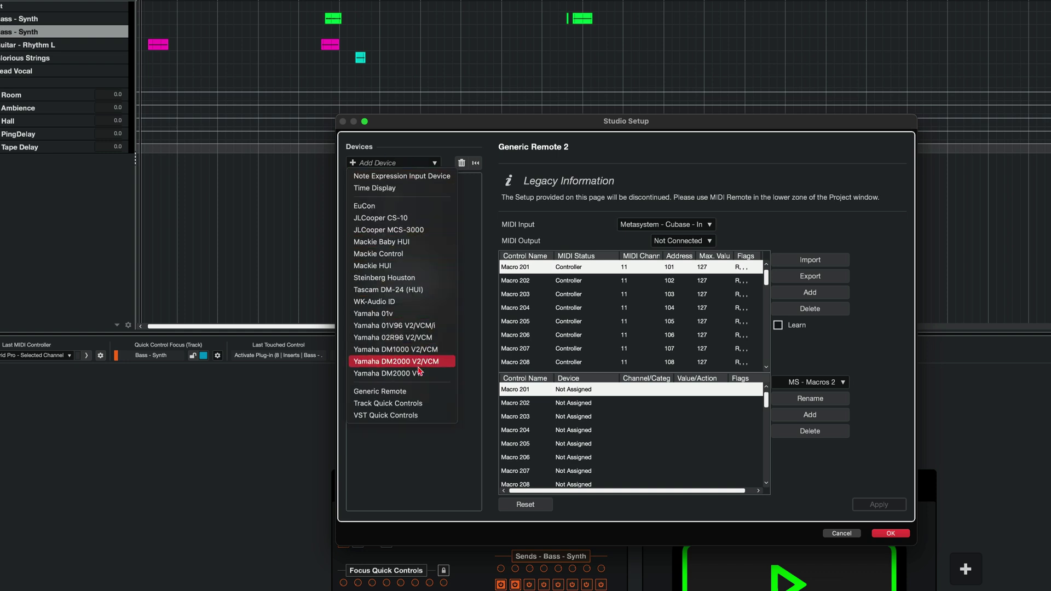
click(419, 258)
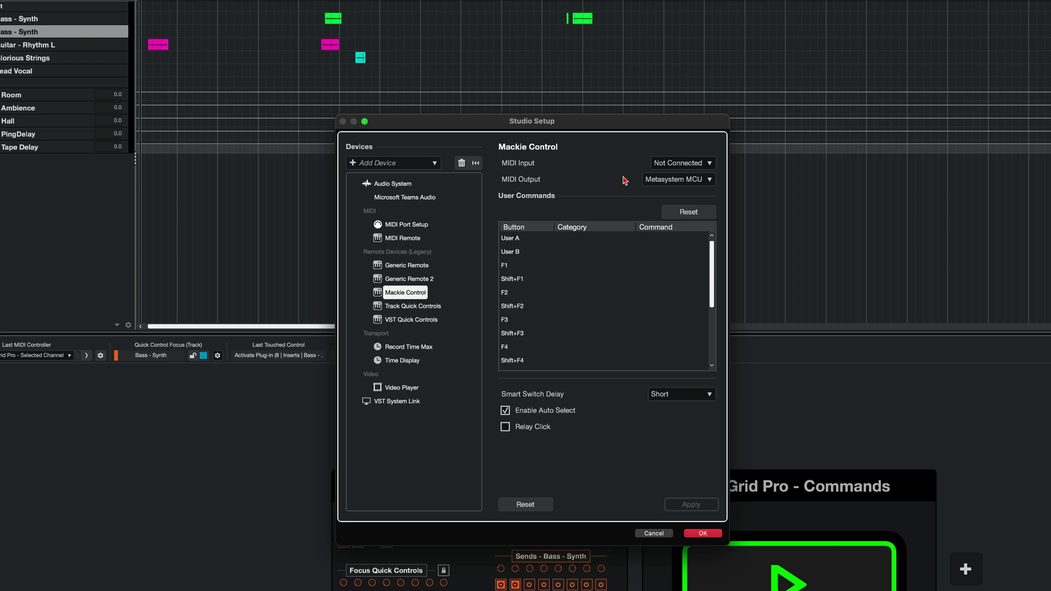
click(670, 164)
mouse_move(676, 194)
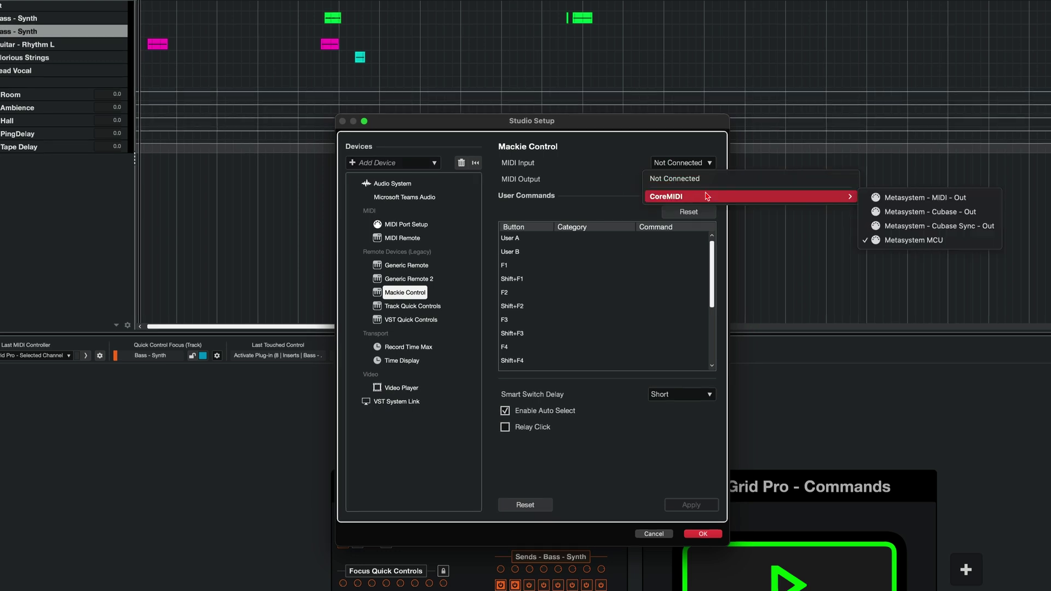
click(934, 242)
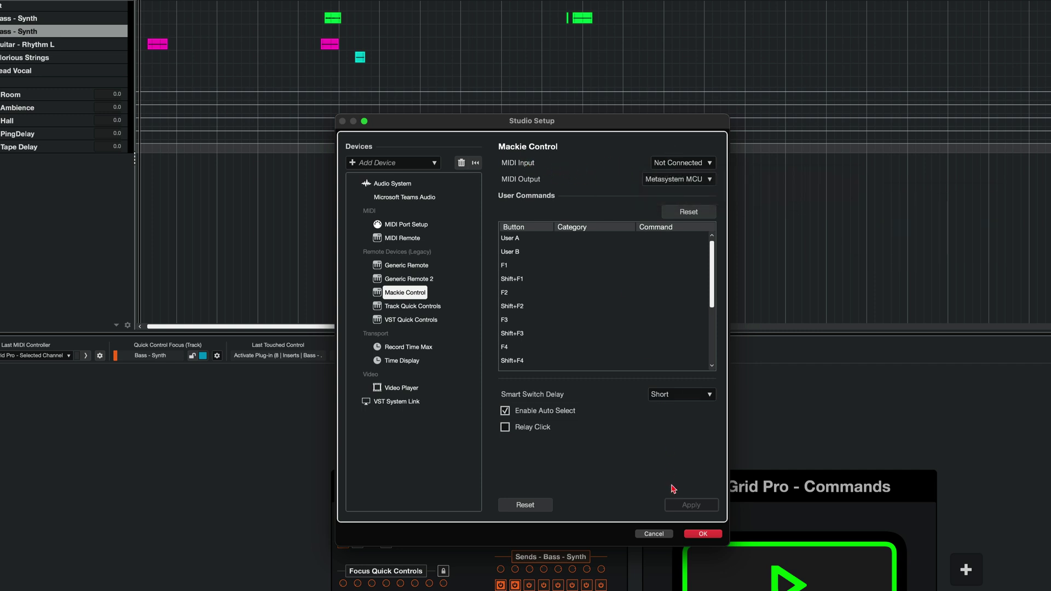
click(705, 533)
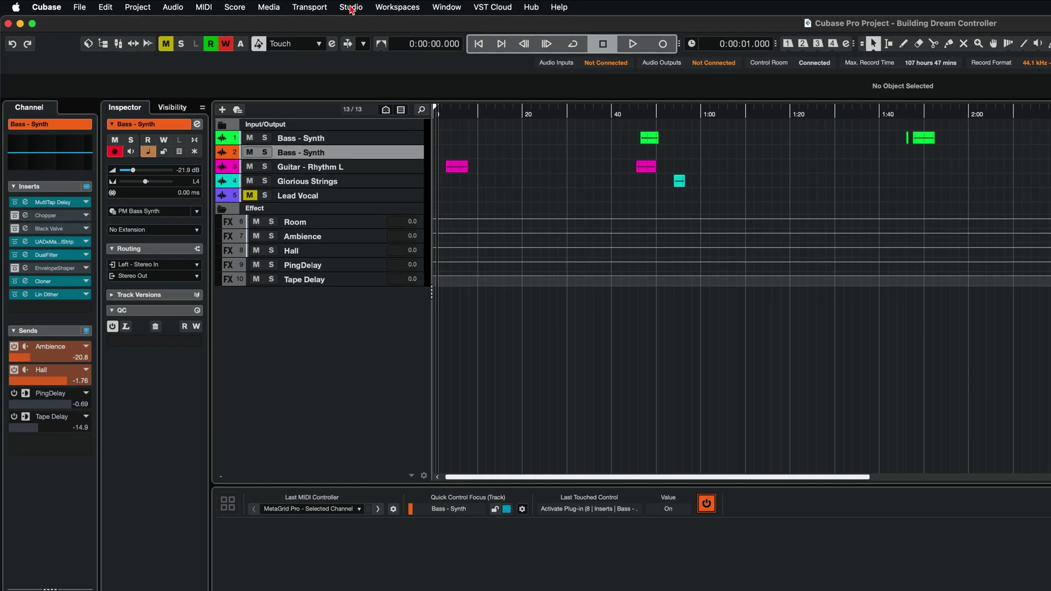
In MIDI Port Setup, remove Cubase Sync - In from All MIDI Inputs and confirm.
click(205, 4)
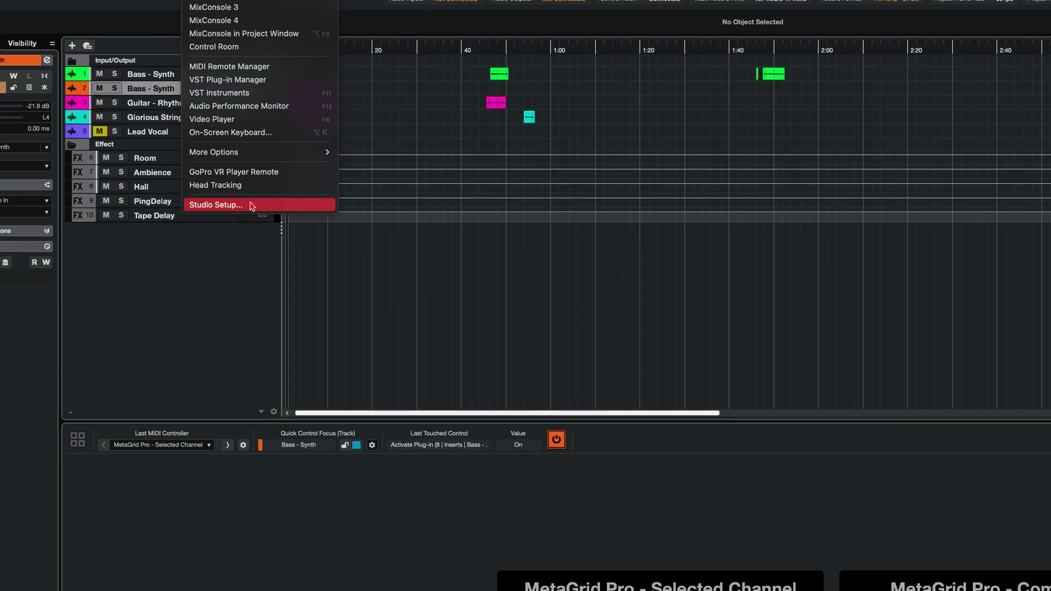
click(252, 206)
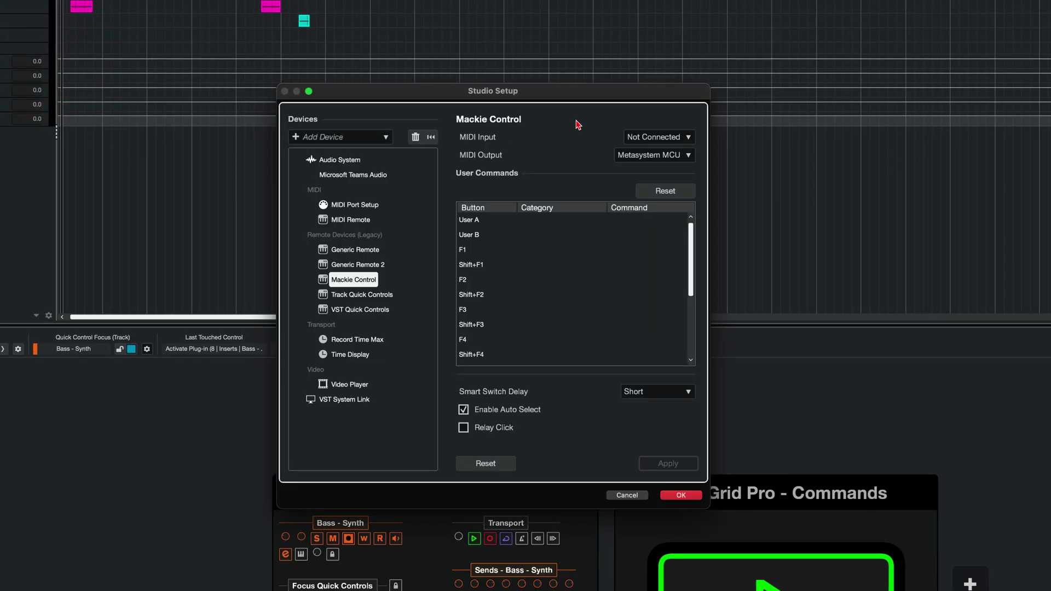
click(361, 208)
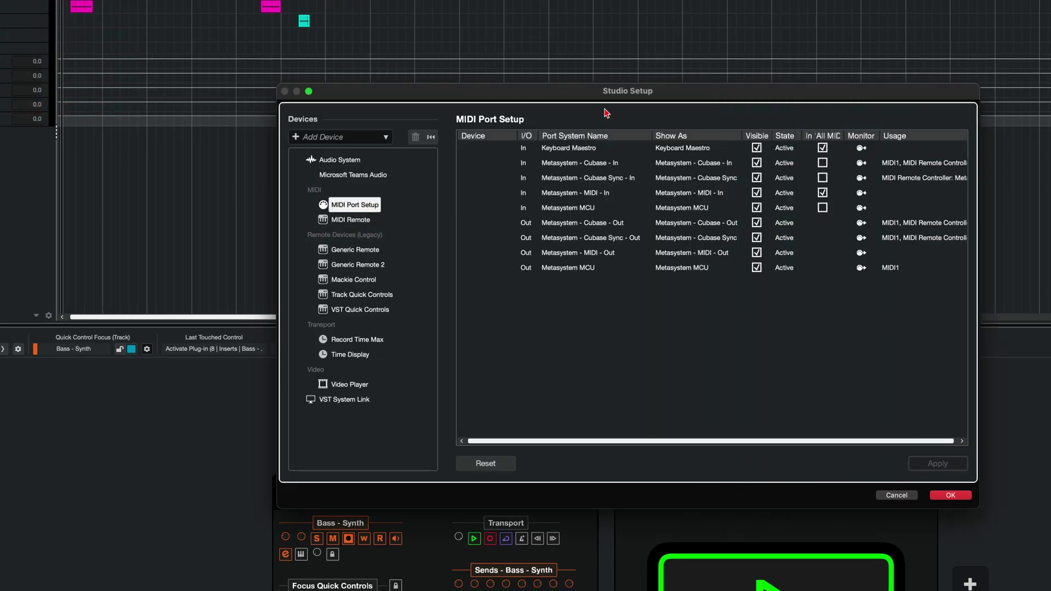
drag(625, 95, 601, 136)
click(798, 218)
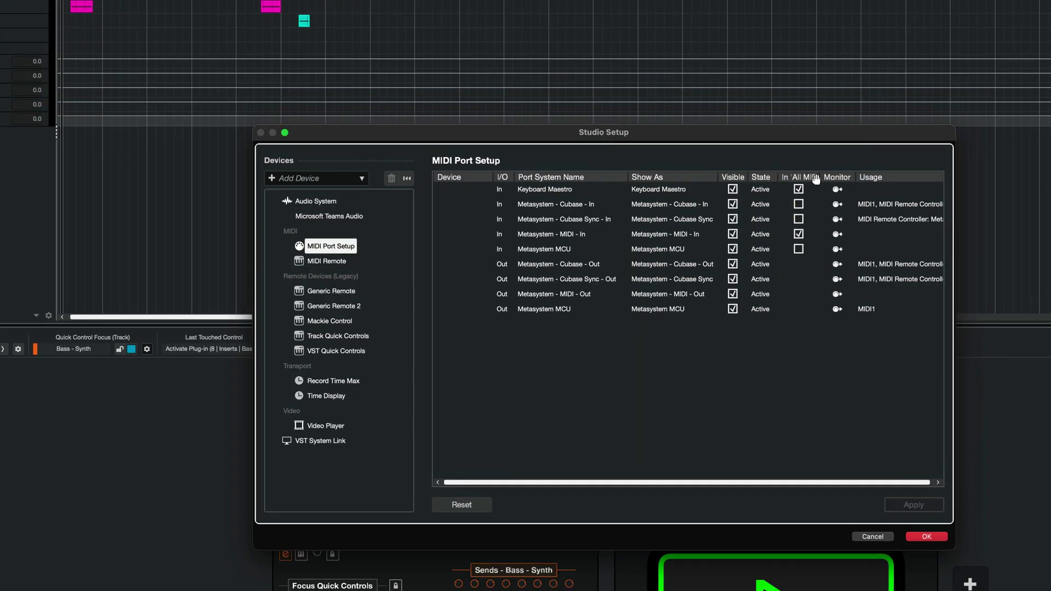
drag(819, 177, 876, 176)
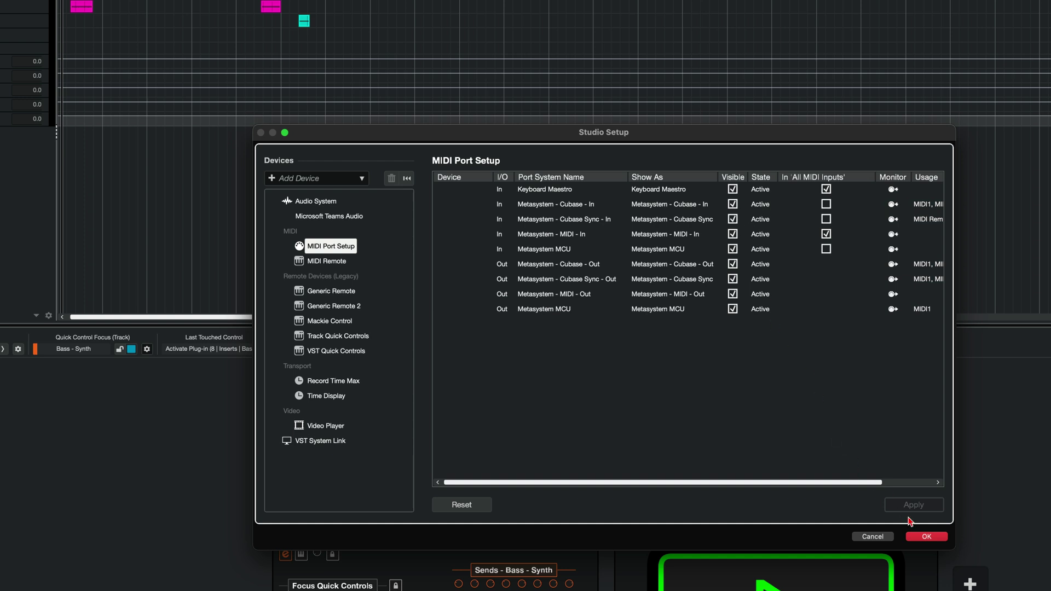
click(926, 538)
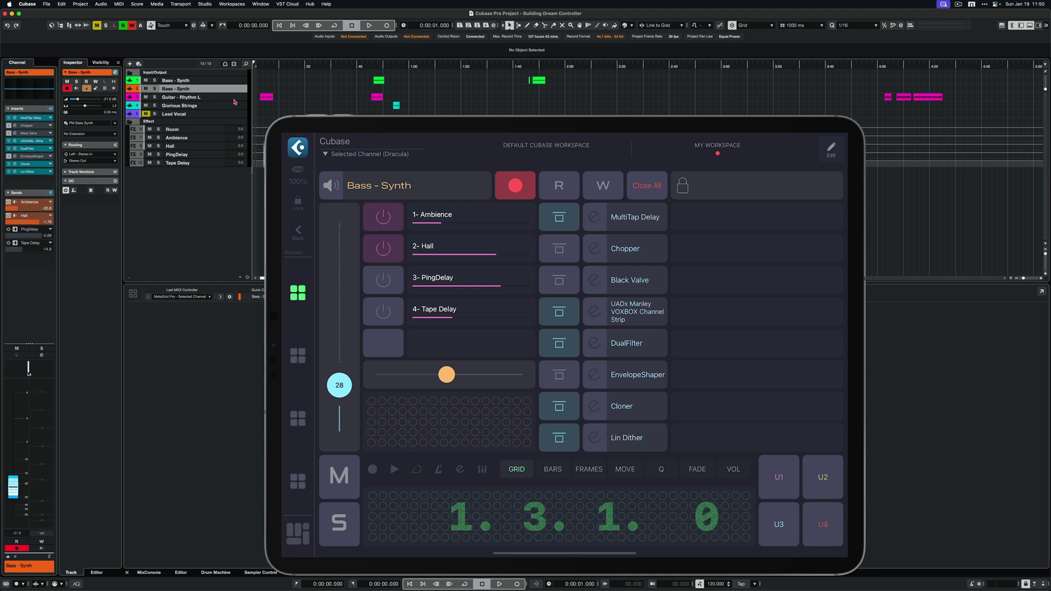
Reselect Bass - Synth and show its Black Valve insert parameters on the iPad.
key(Down)
key(Down)
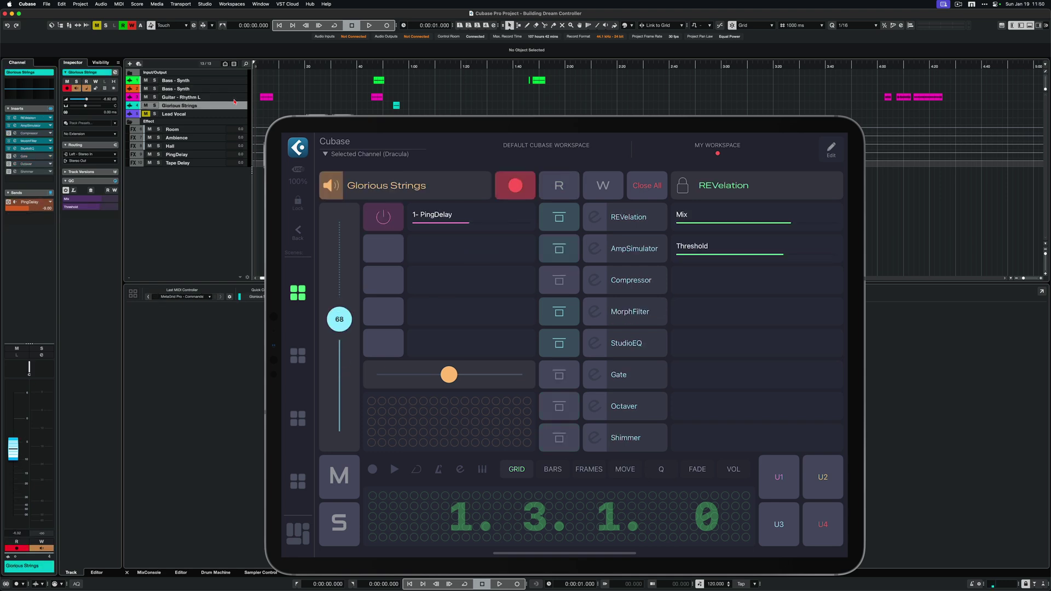
key(Up)
key(Up)
key(Up)
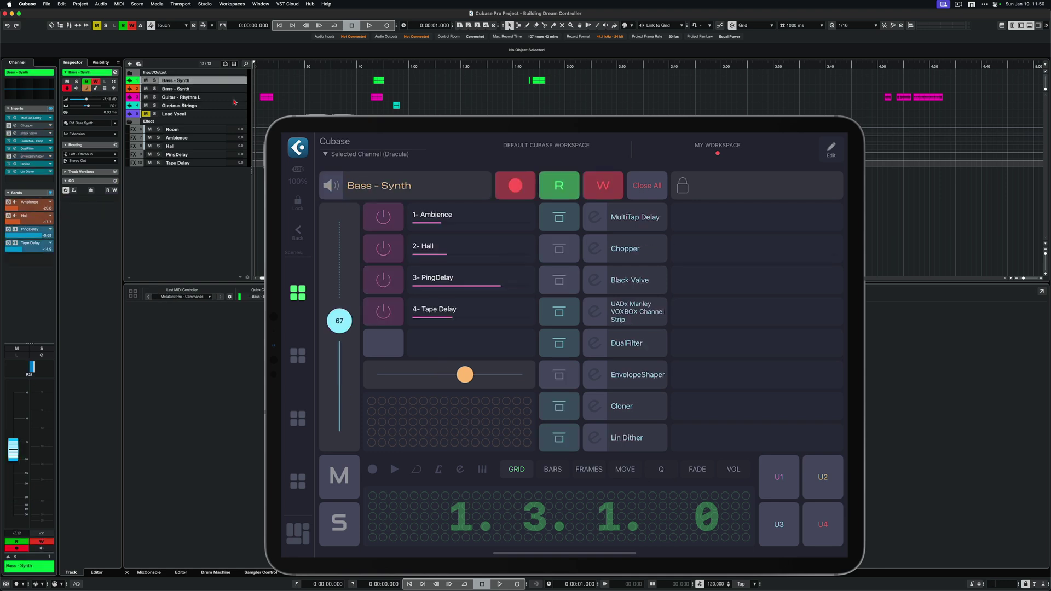
click(625, 311)
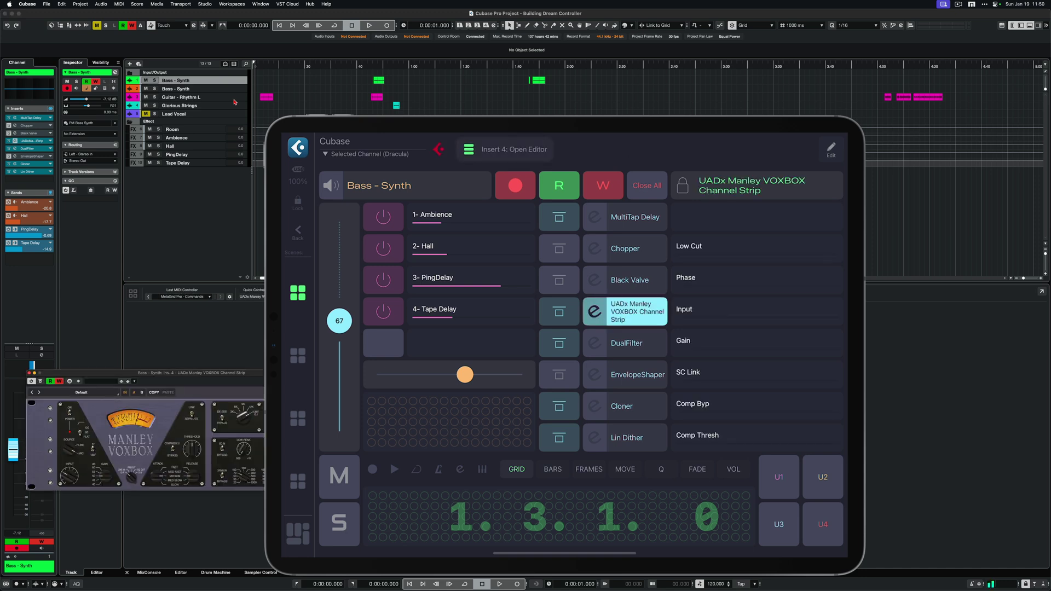
click(624, 311)
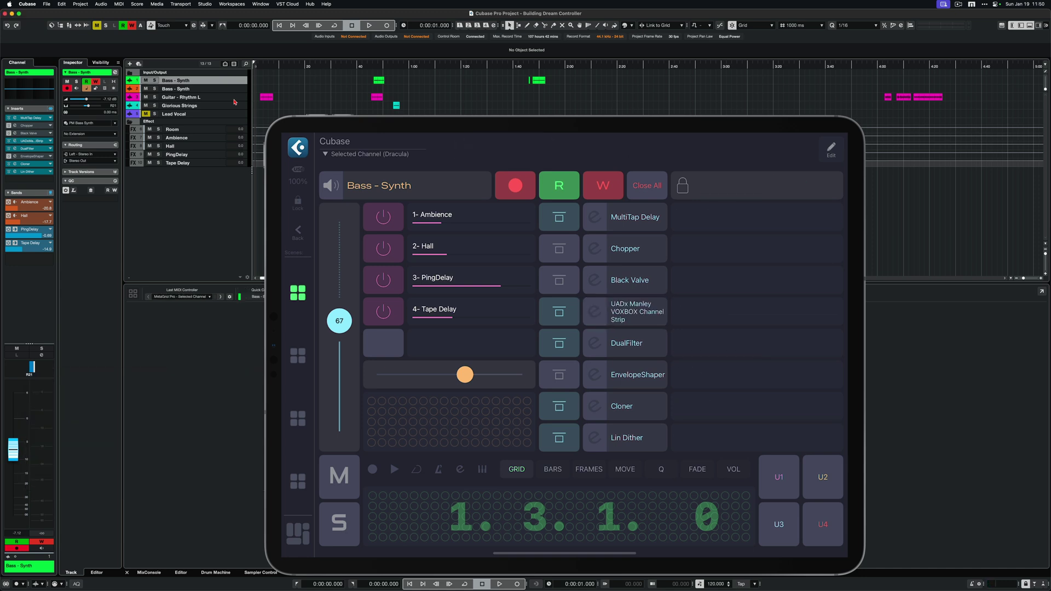
click(624, 279)
Adjust Black Valve Dry-Wet, shorten the PingDelay send, and set the fader to 60.
drag(821, 344, 798, 345)
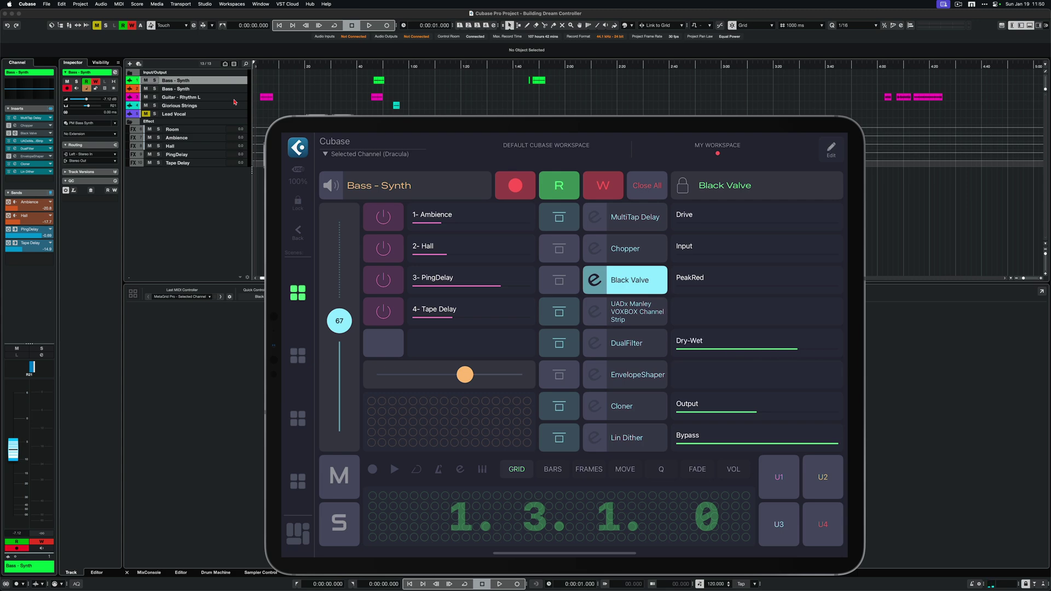
drag(499, 281, 470, 280)
mouse_move(339, 321)
mouse_down()
mouse_move(340, 376)
mouse_move(340, 332)
mouse_up()
drag(465, 375, 467, 375)
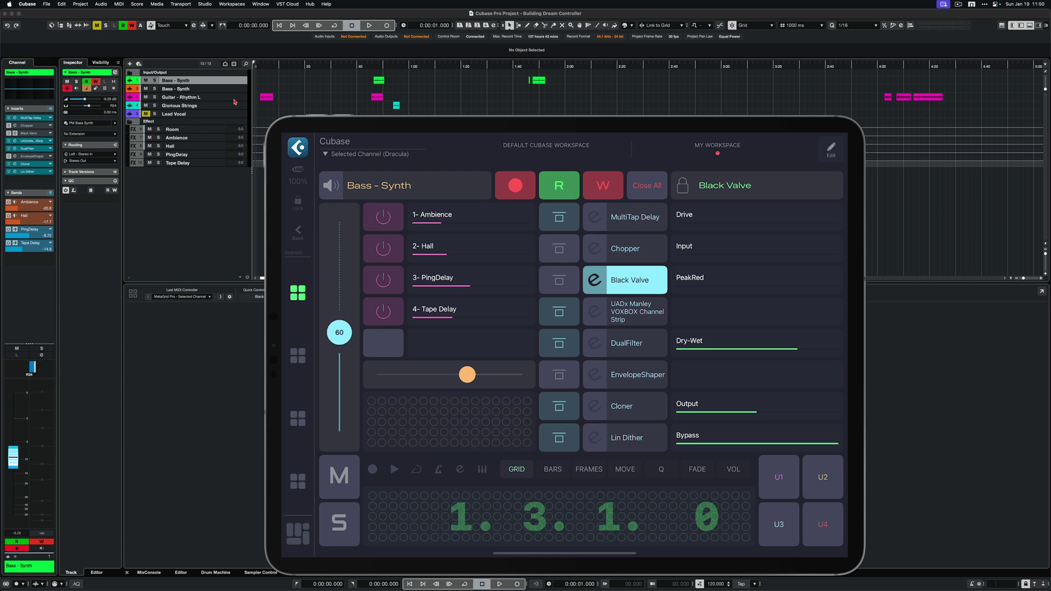
Start playback from the iPad, nudge the position into bar 2, replay, then stop at 2.4.3.110.
click(394, 469)
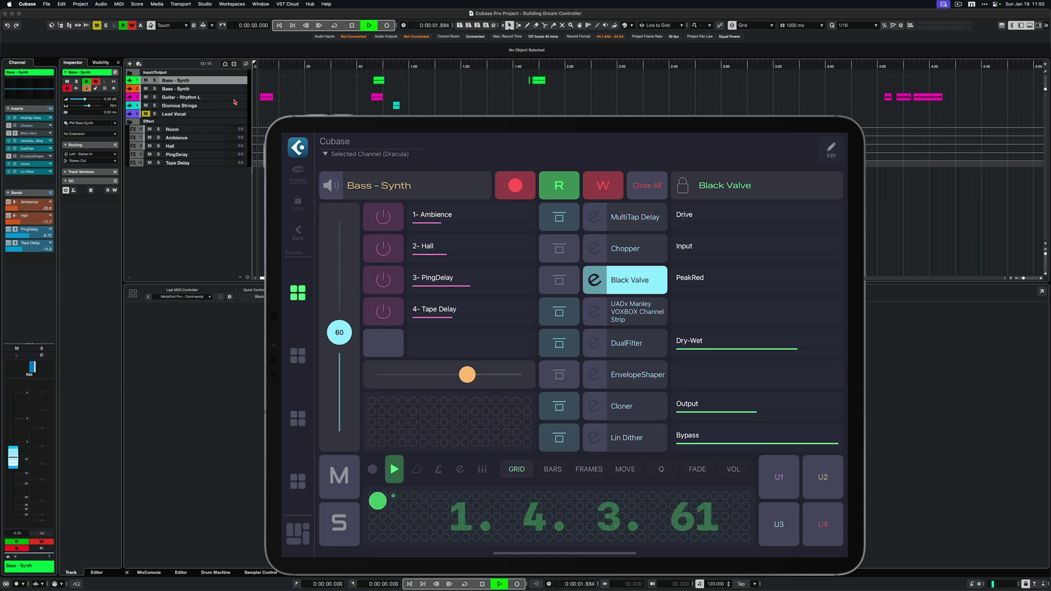
key(ctrl+Right)
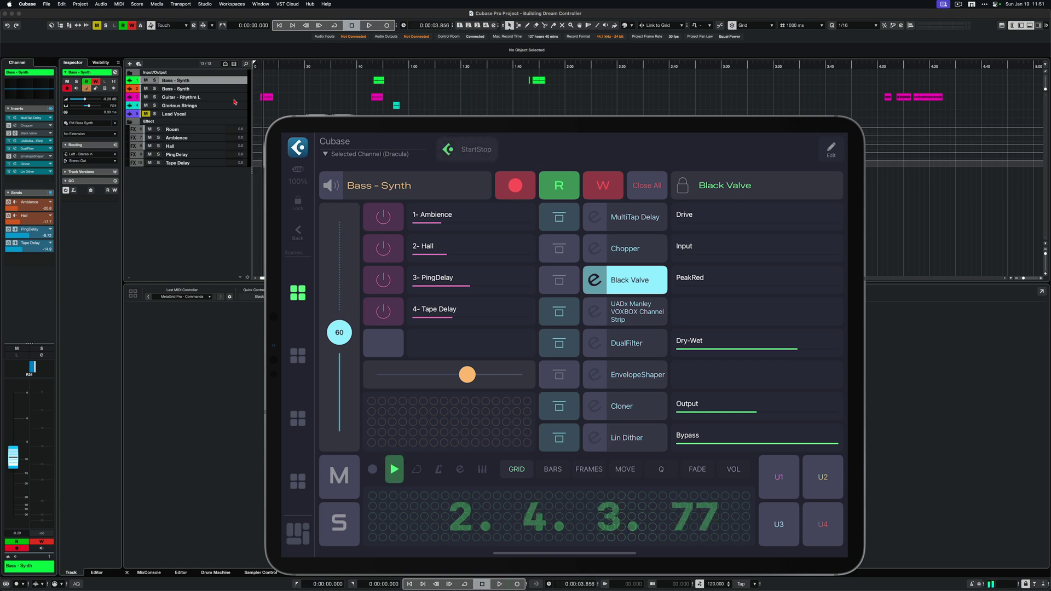
key(space)
click(378, 501)
click(378, 501)
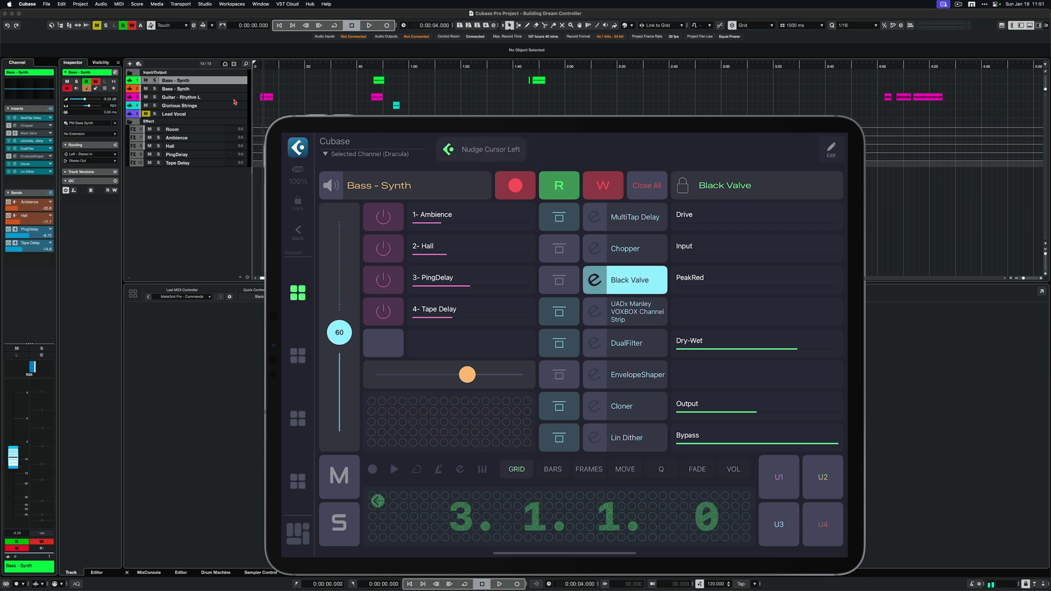
click(378, 501)
click(394, 469)
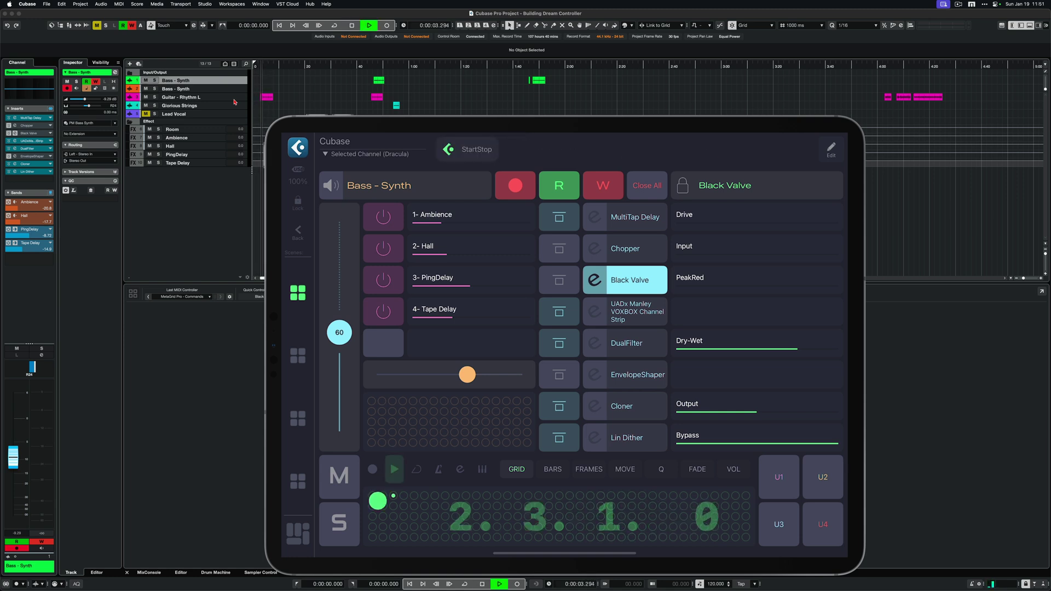
click(378, 500)
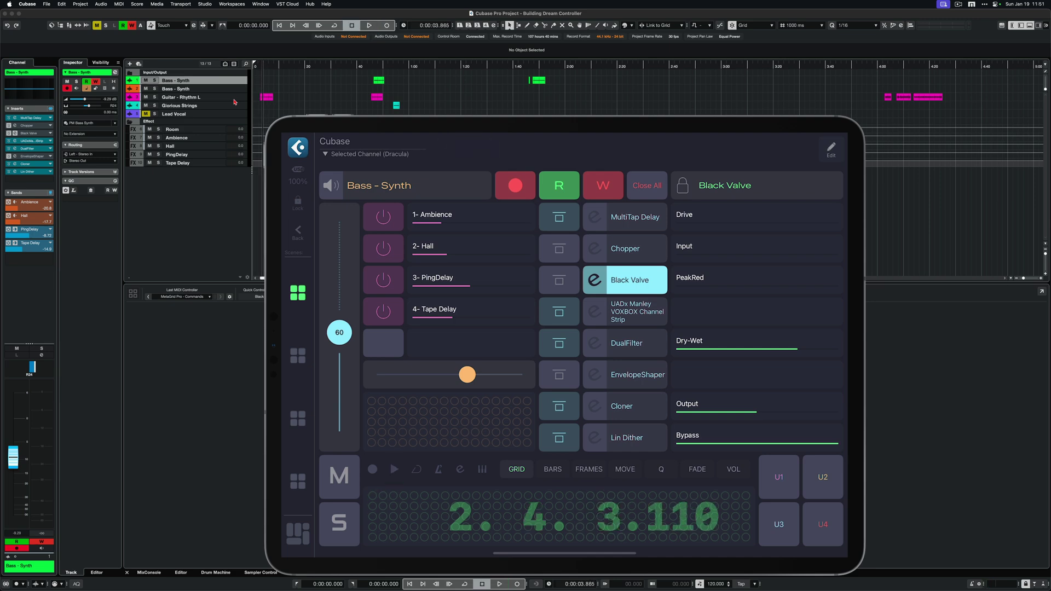